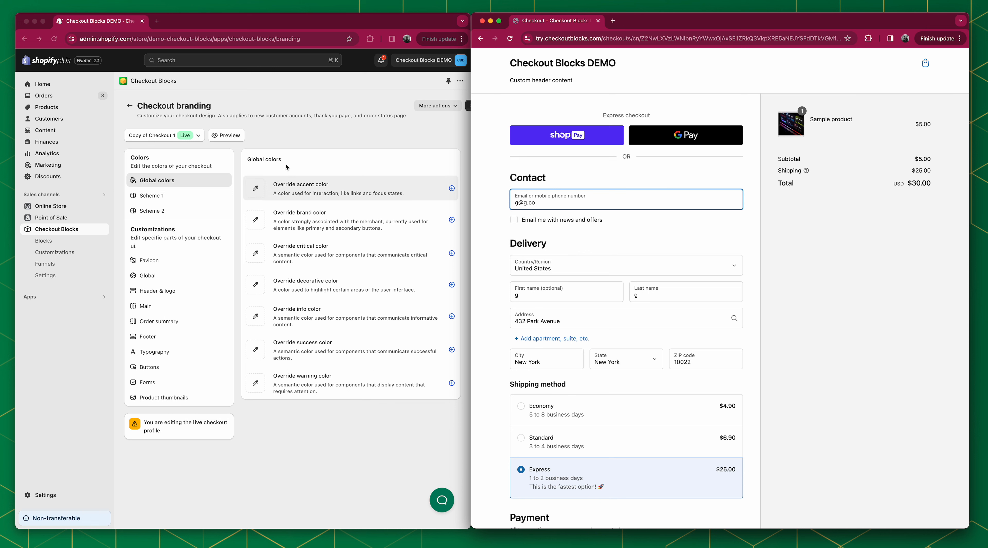
# - Hide the cart link in the Header & logo customization, save the branding, and reload the checkout page
pyautogui.click(293, 138)
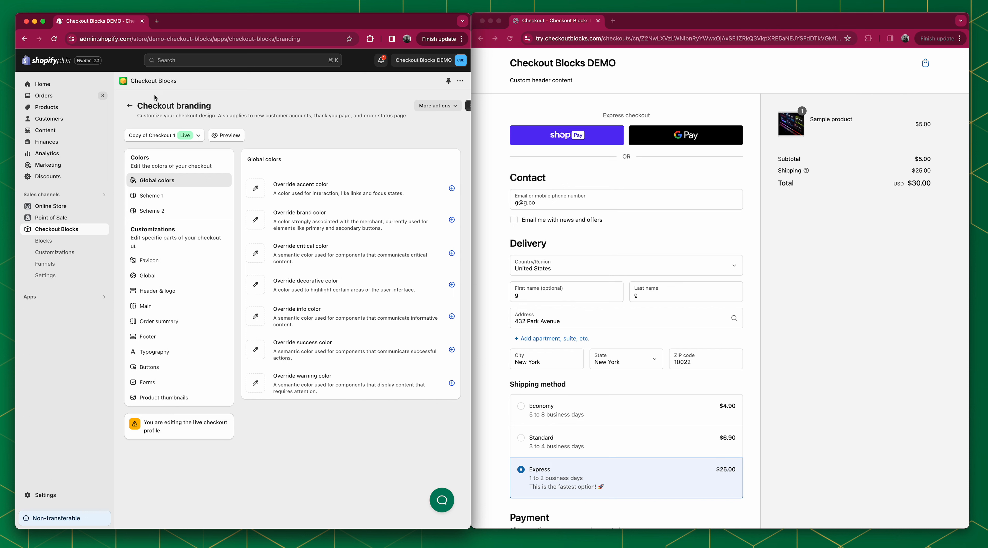
pyautogui.click(149, 295)
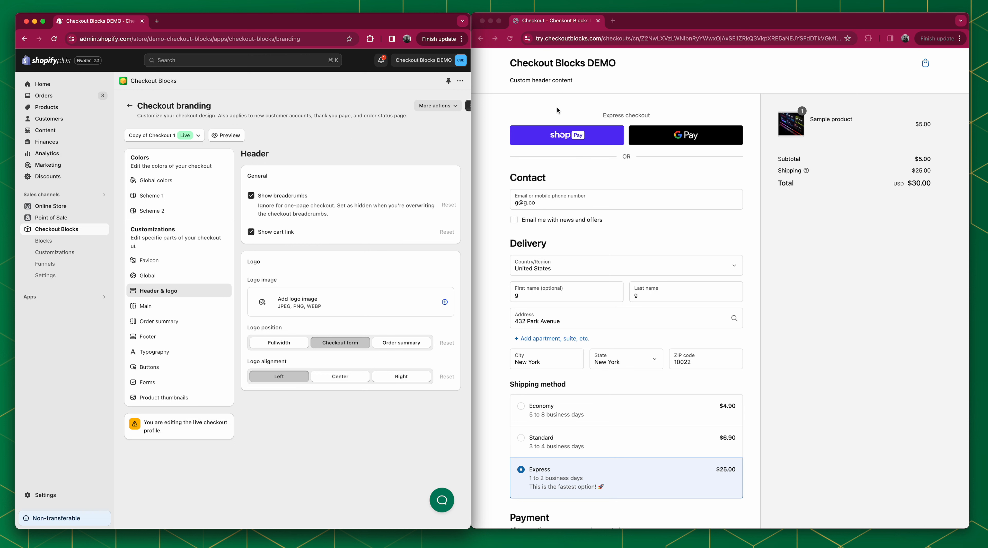
pyautogui.click(270, 235)
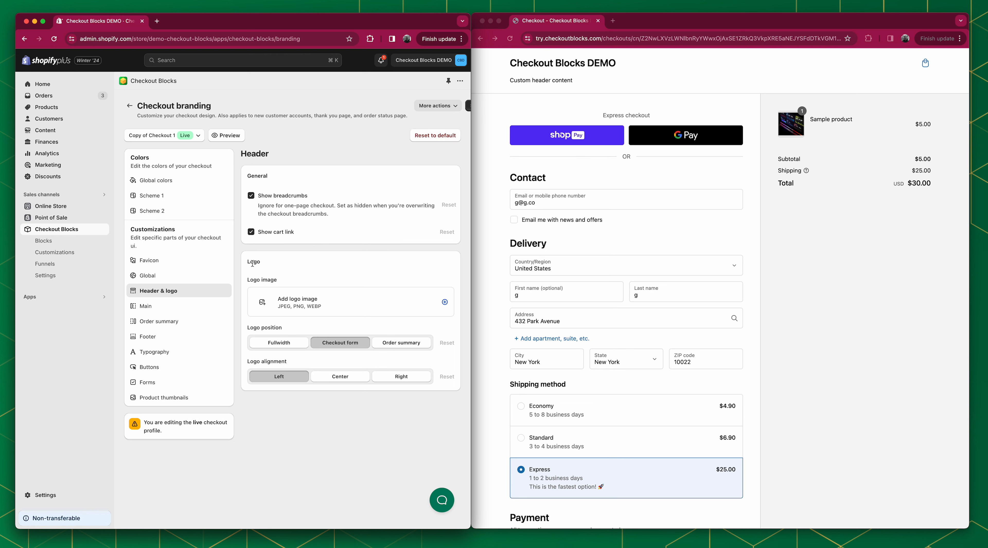
pyautogui.click(271, 234)
pyautogui.click(468, 106)
pyautogui.click(510, 38)
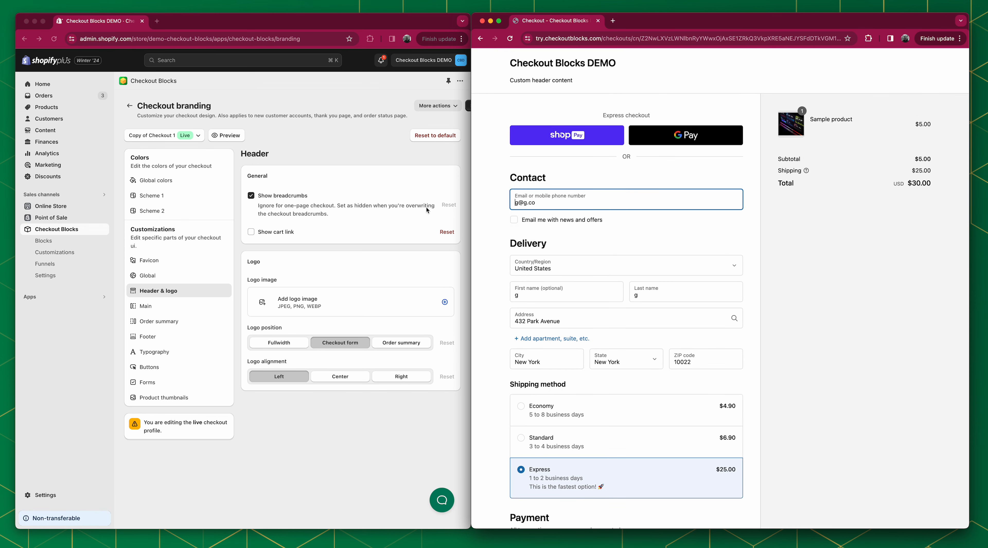
# - Set the footer position to Full width, save the branding, and check the footer on the reloaded checkout page
pyautogui.click(327, 243)
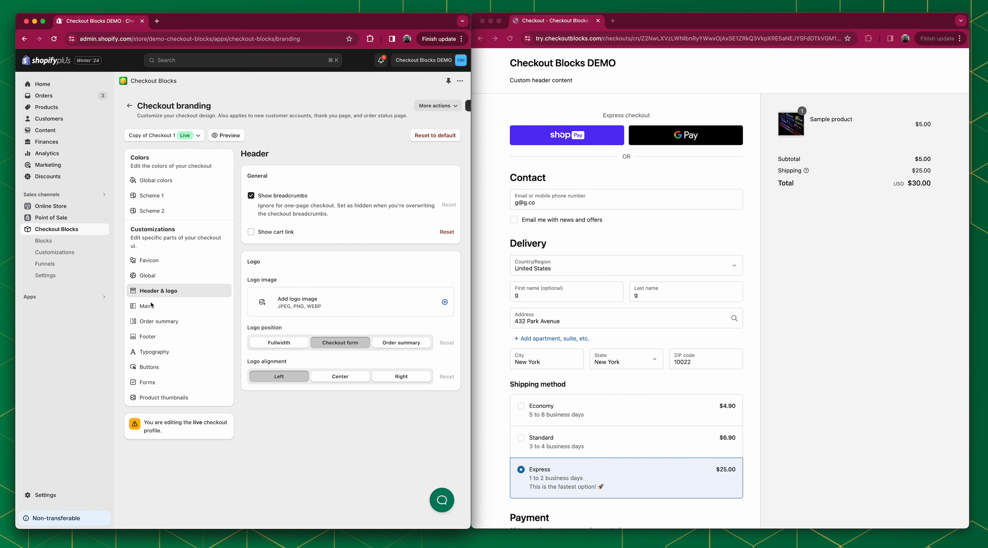
pyautogui.click(148, 336)
pyautogui.scroll(-10, 622, 326)
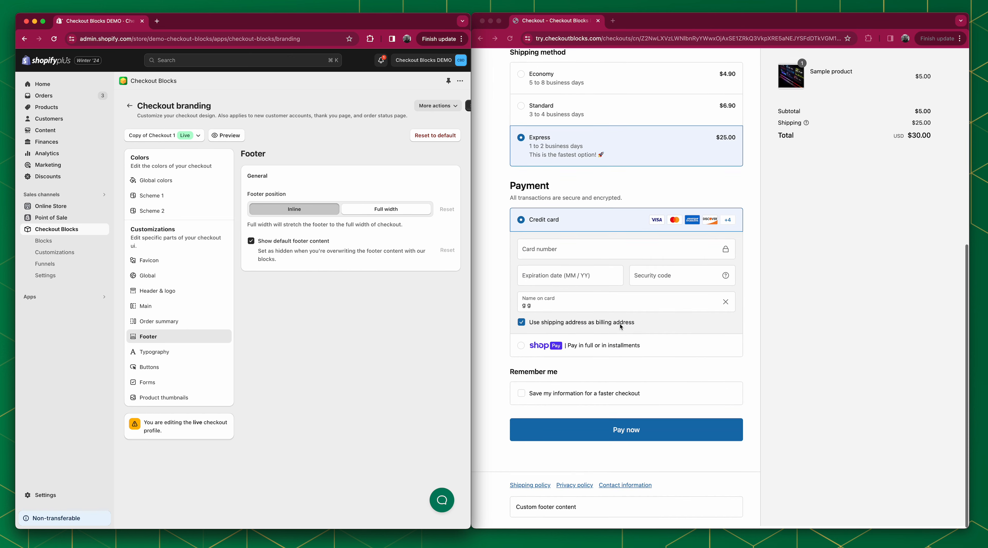
pyautogui.click(779, 479)
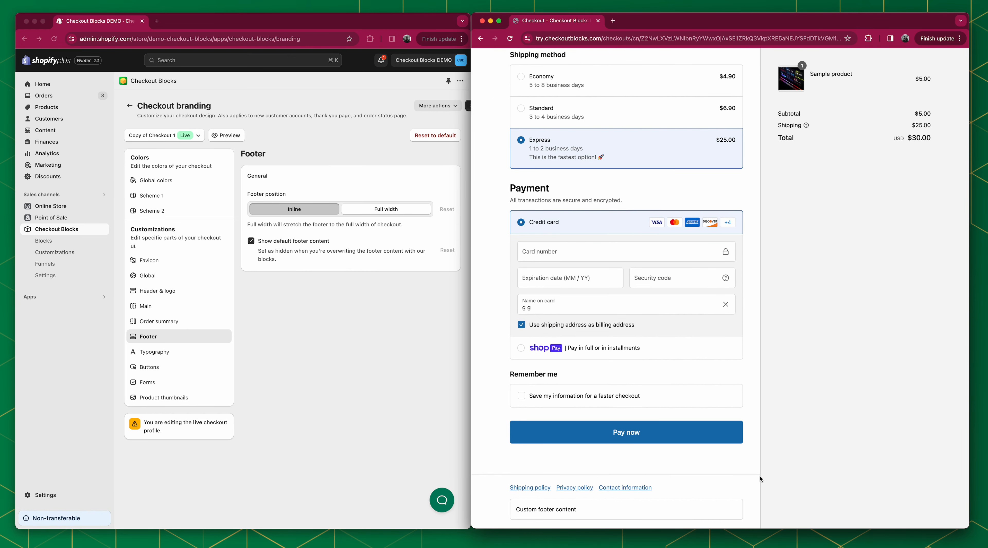
pyautogui.click(402, 331)
pyautogui.click(376, 207)
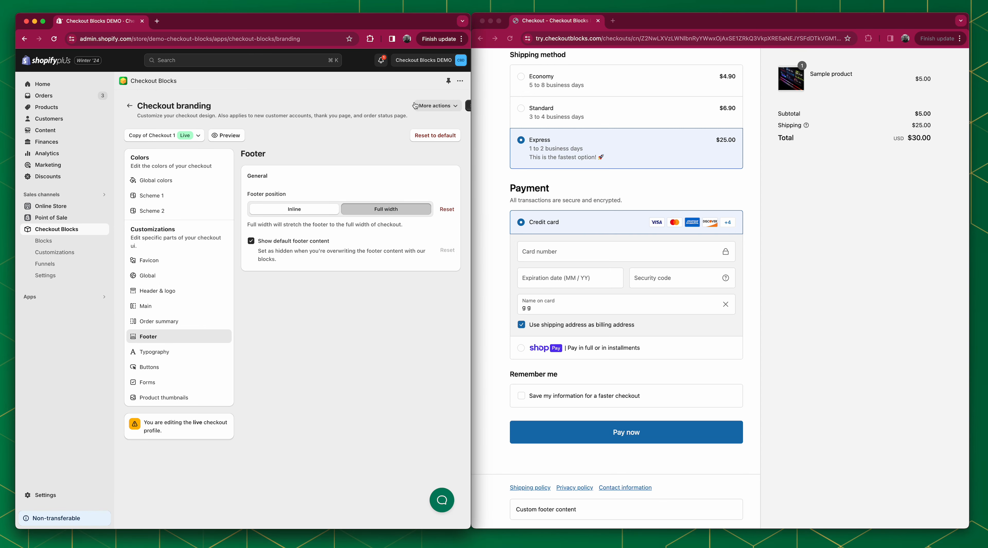
pyautogui.click(467, 106)
pyautogui.click(510, 38)
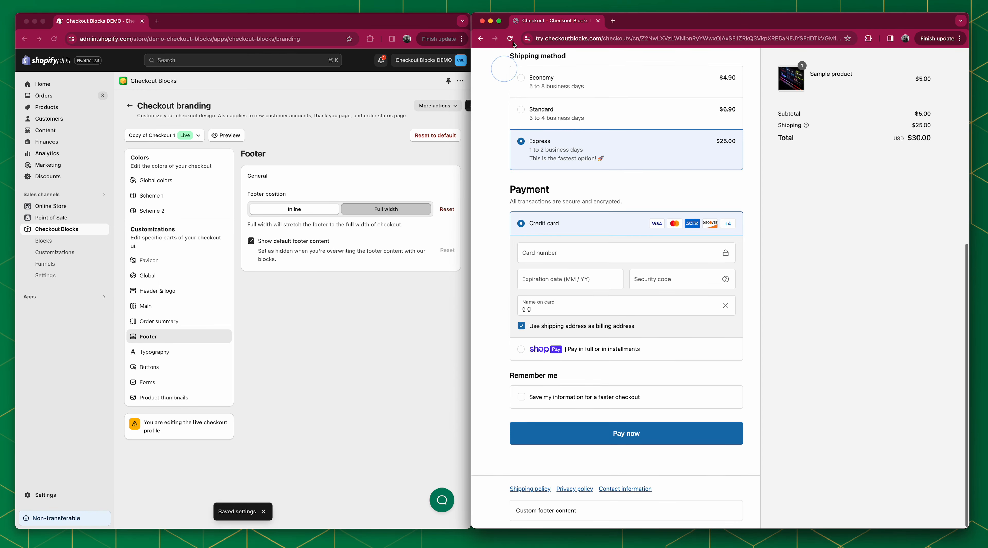
pyautogui.scroll(-5, 662, 351)
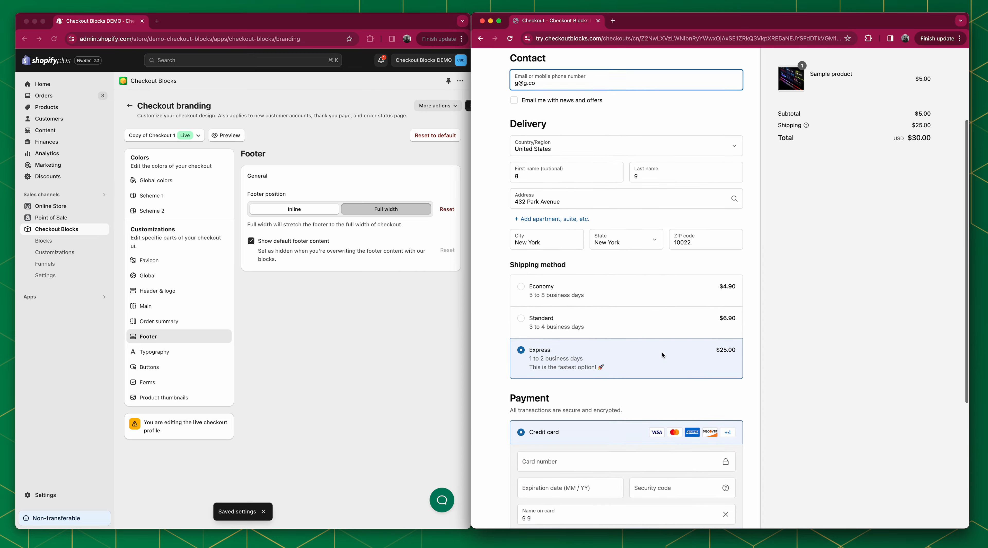
pyautogui.scroll(-3, 662, 352)
pyautogui.scroll(10, 770, 397)
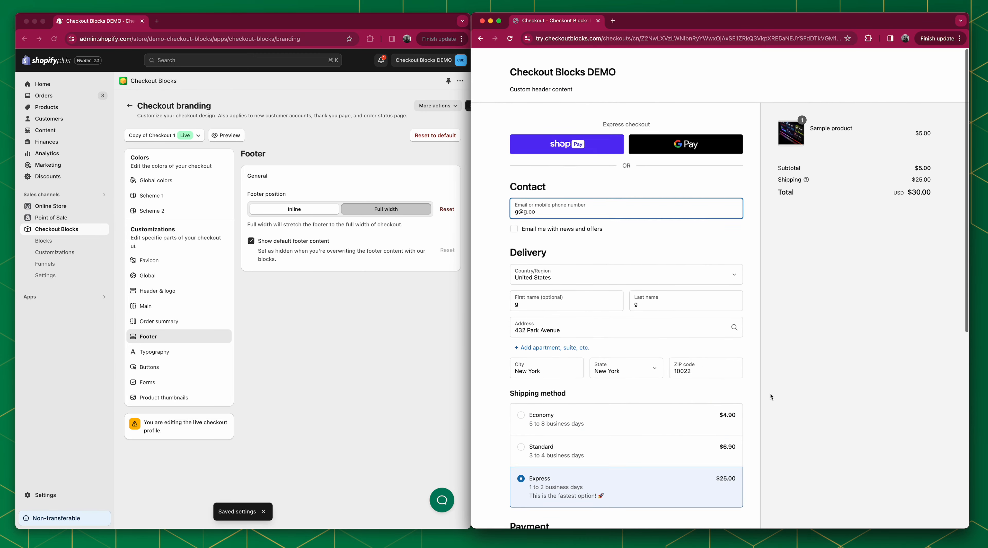
pyautogui.scroll(-10, 717, 80)
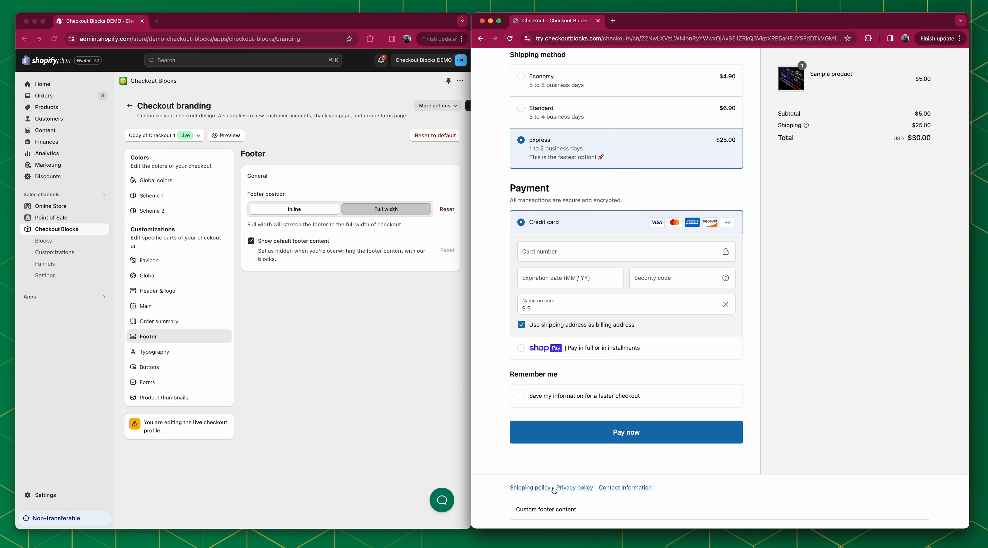
# - Turn off the default footer content, save the branding, and reload the checkout page
pyautogui.click(406, 317)
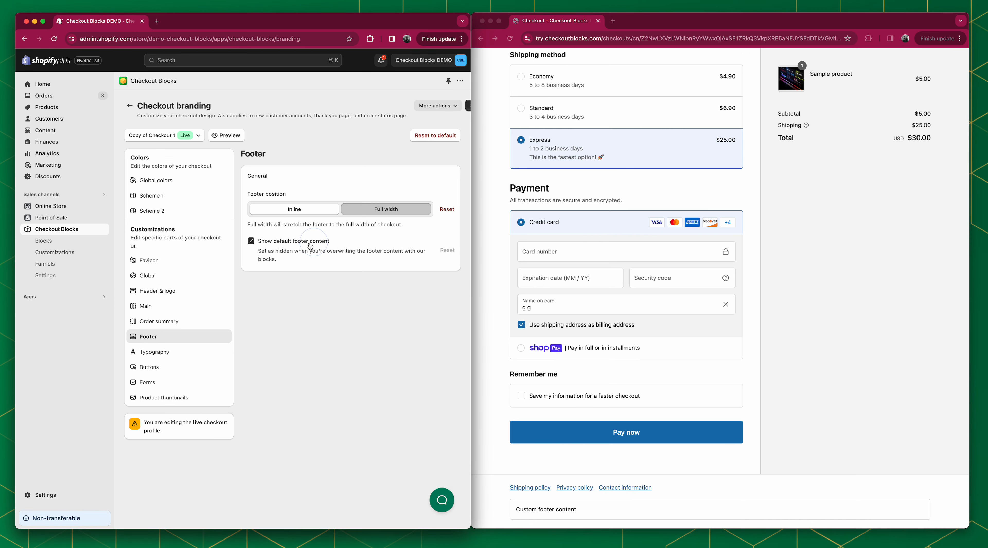
pyautogui.click(303, 242)
pyautogui.click(467, 107)
pyautogui.click(494, 170)
pyautogui.click(510, 39)
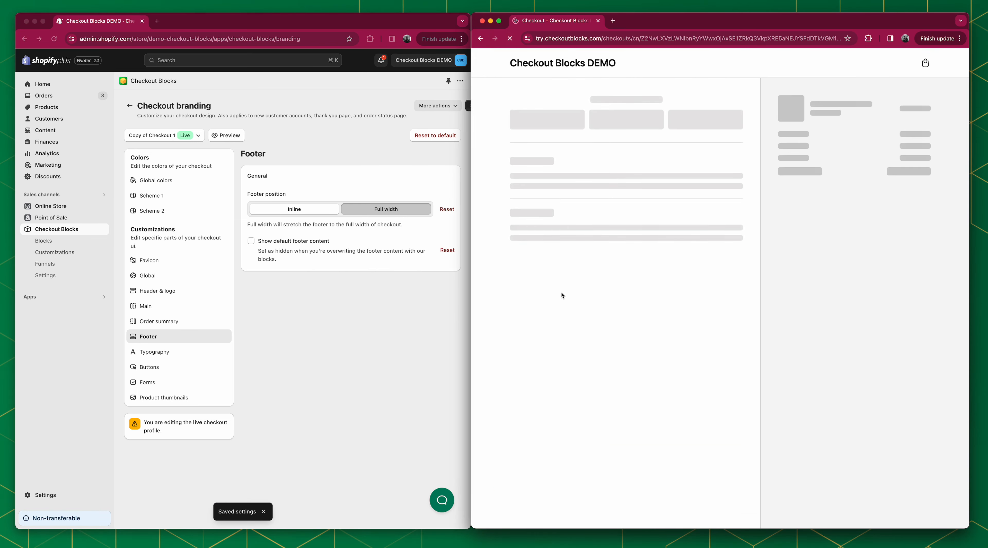
# - Examine the custom footer content, the custom header content and the main and order summary areas of the checkout page
pyautogui.scroll(1, 583, 331)
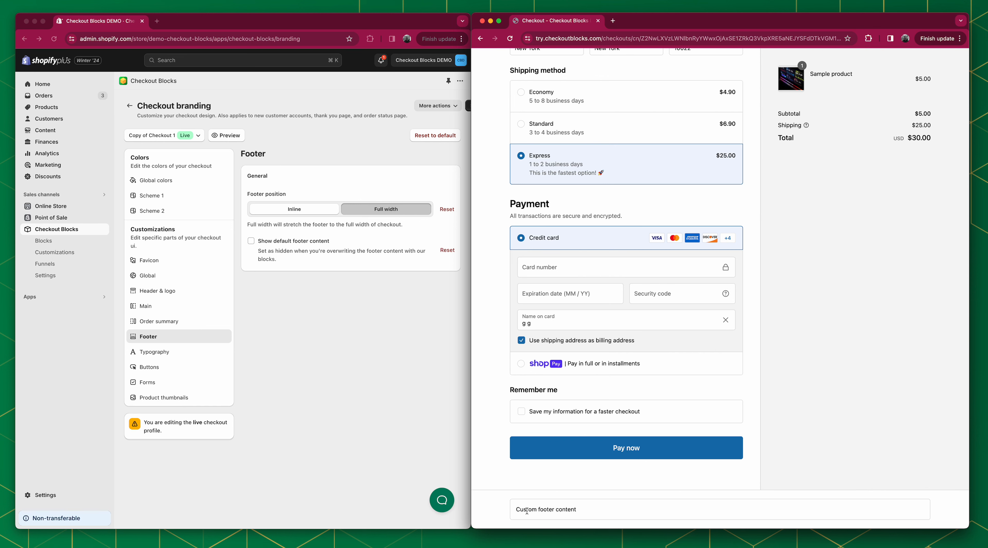
pyautogui.moveTo(516, 509); pyautogui.dragTo(600, 510)
pyautogui.click(601, 509)
pyautogui.scroll(8, 573, 323)
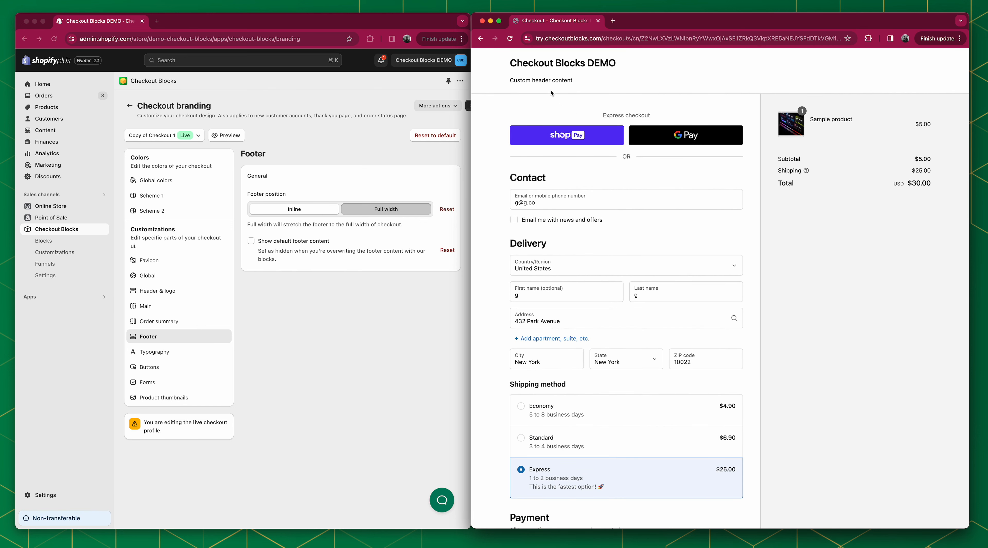
pyautogui.scroll(-10, 551, 93)
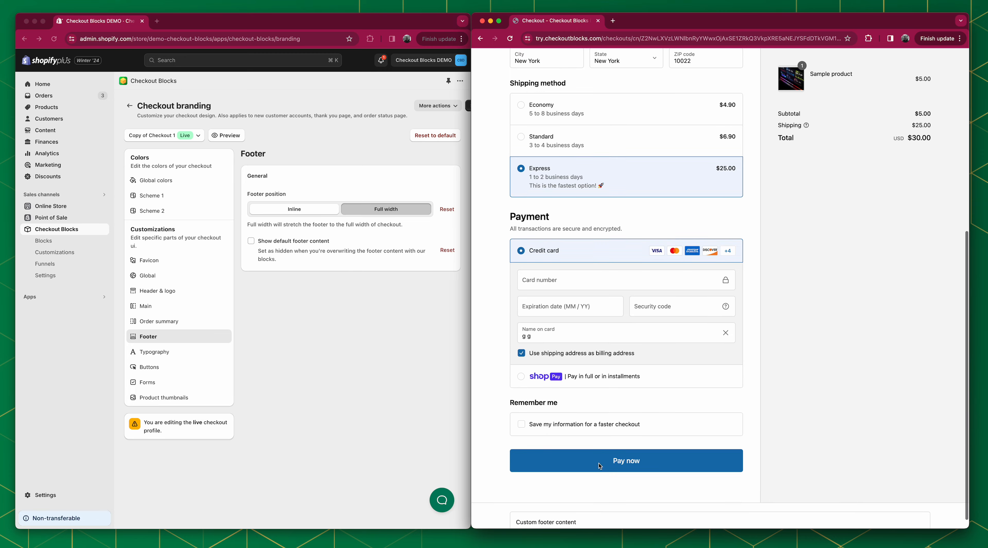
pyautogui.scroll(10, 488, 356)
pyautogui.scroll(-1, 489, 355)
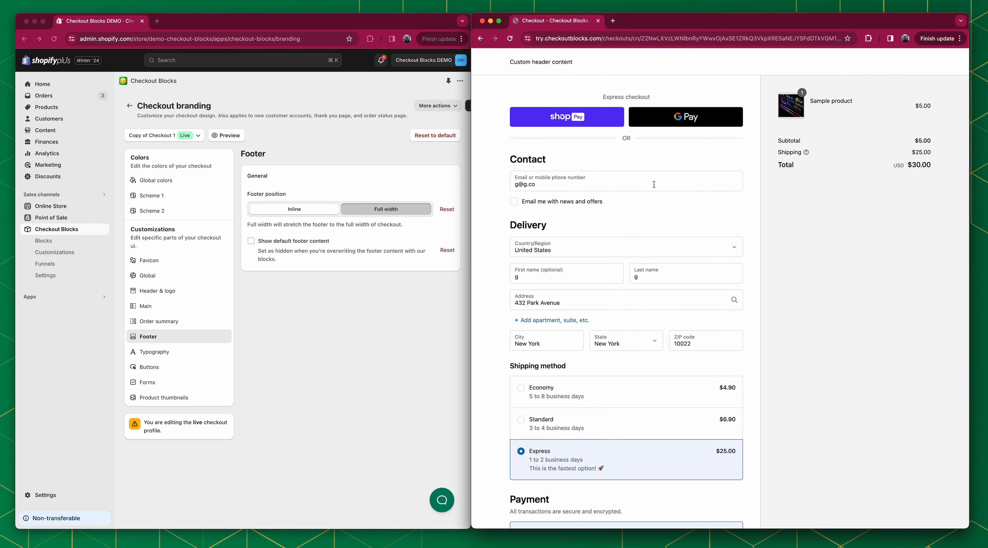
pyautogui.scroll(1, 796, 148)
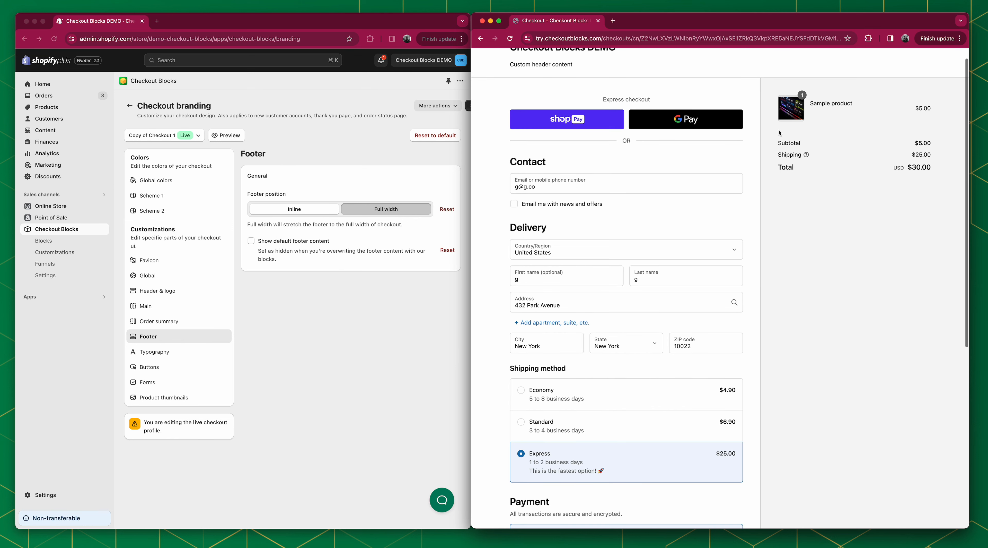
# - Assign Scheme 2 as the color scheme of the Main area's section styles, save the branding, and reload the checkout page
pyautogui.click(320, 293)
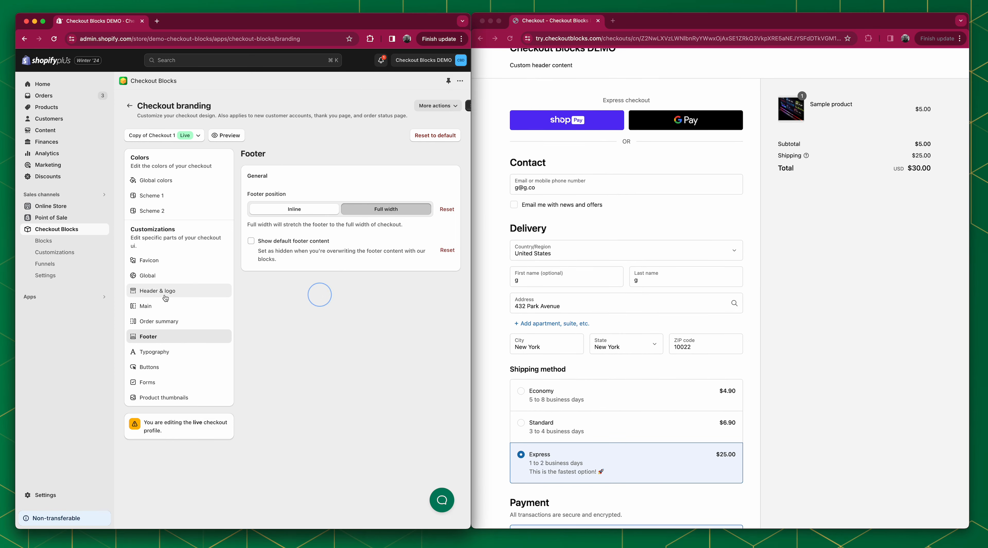
pyautogui.click(159, 306)
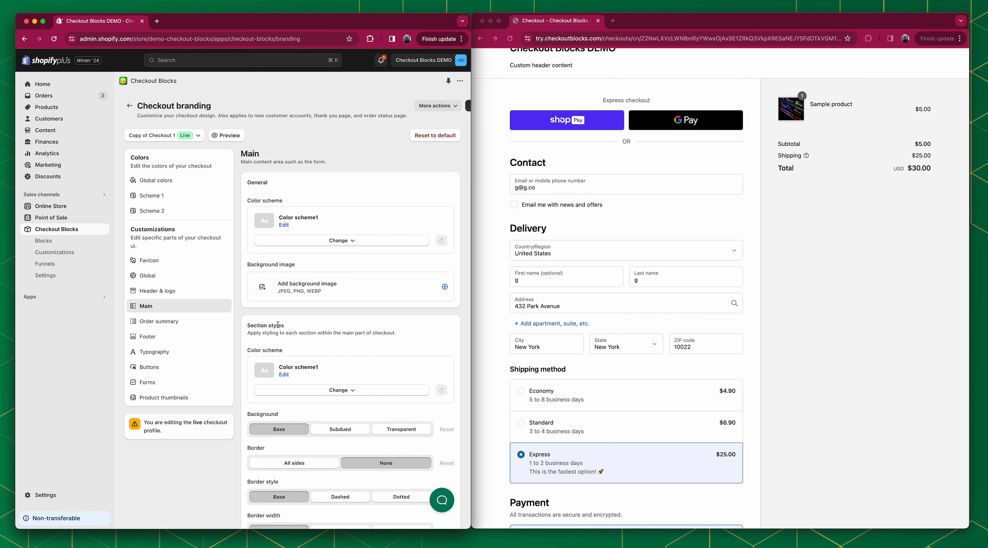
pyautogui.scroll(-3, 278, 325)
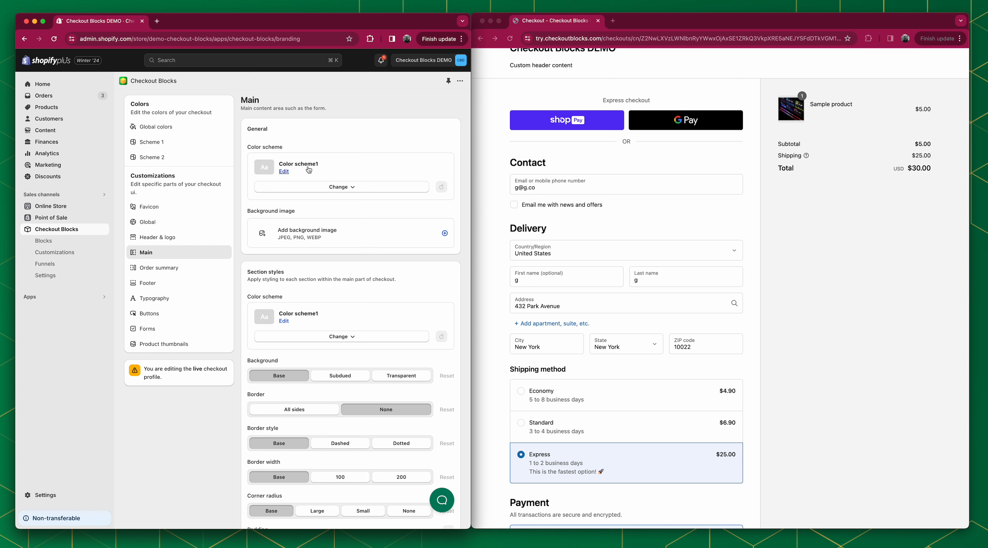
pyautogui.click(350, 187)
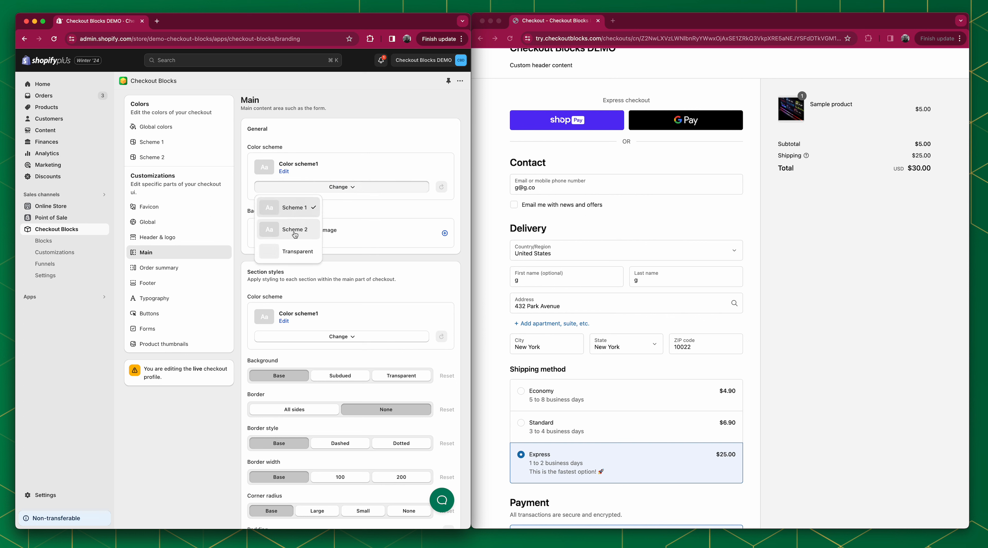
pyautogui.click(348, 261)
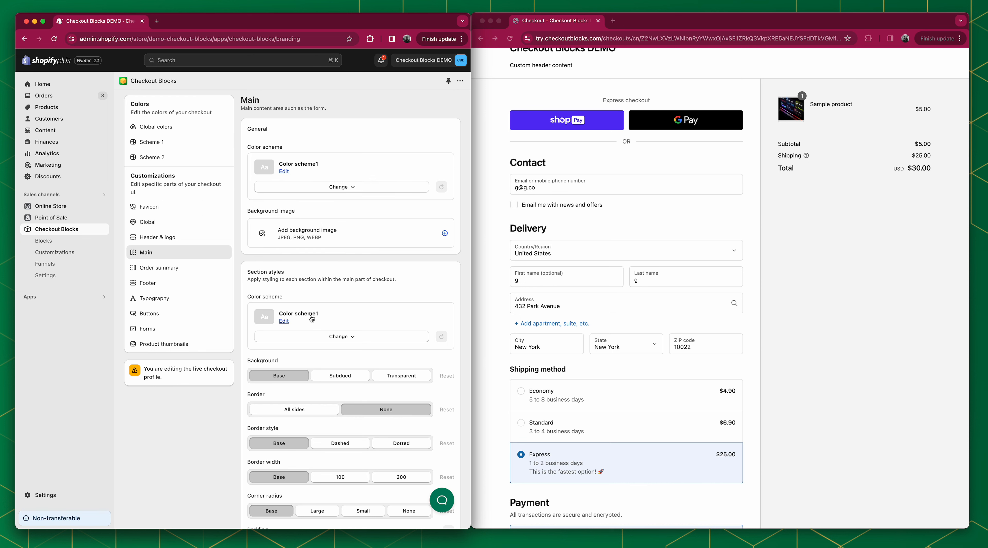
pyautogui.click(314, 337)
pyautogui.click(276, 377)
pyautogui.scroll(2, 379, 183)
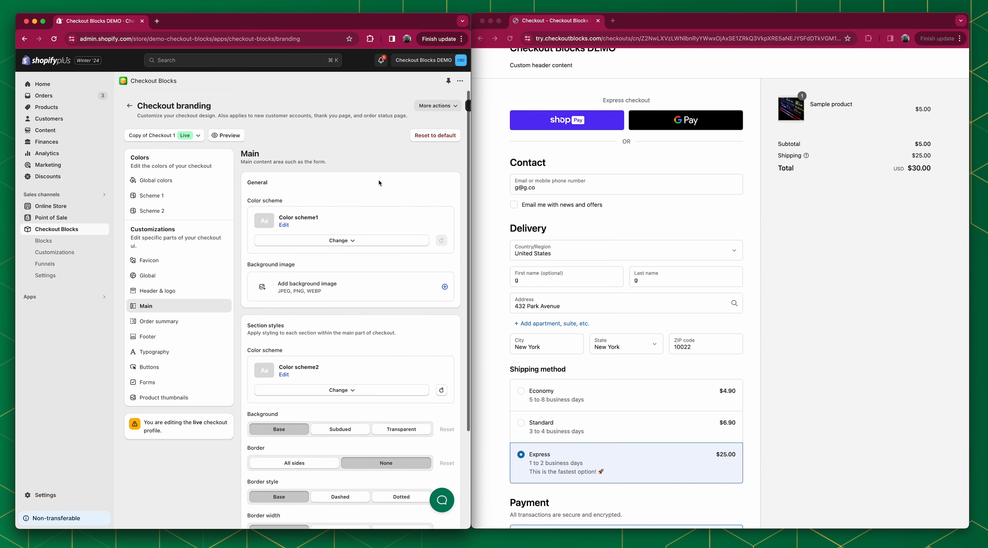
pyautogui.hscroll(1, 435, 125)
pyautogui.click(461, 108)
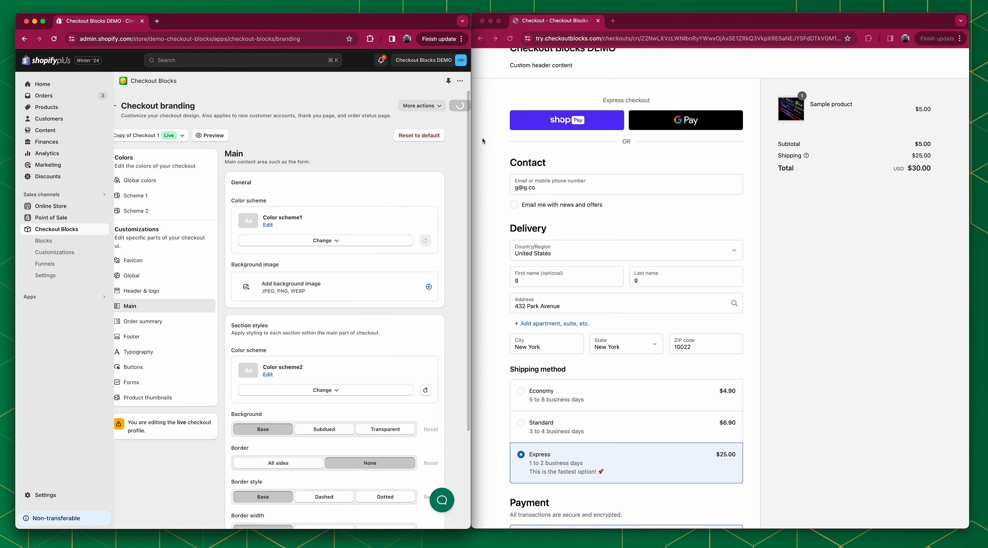
pyautogui.click(489, 135)
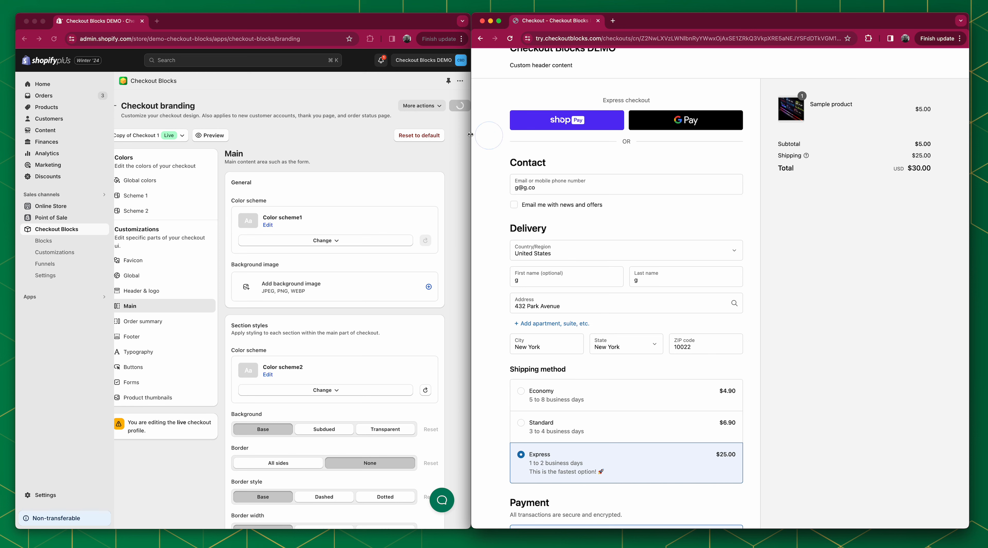
pyautogui.click(510, 38)
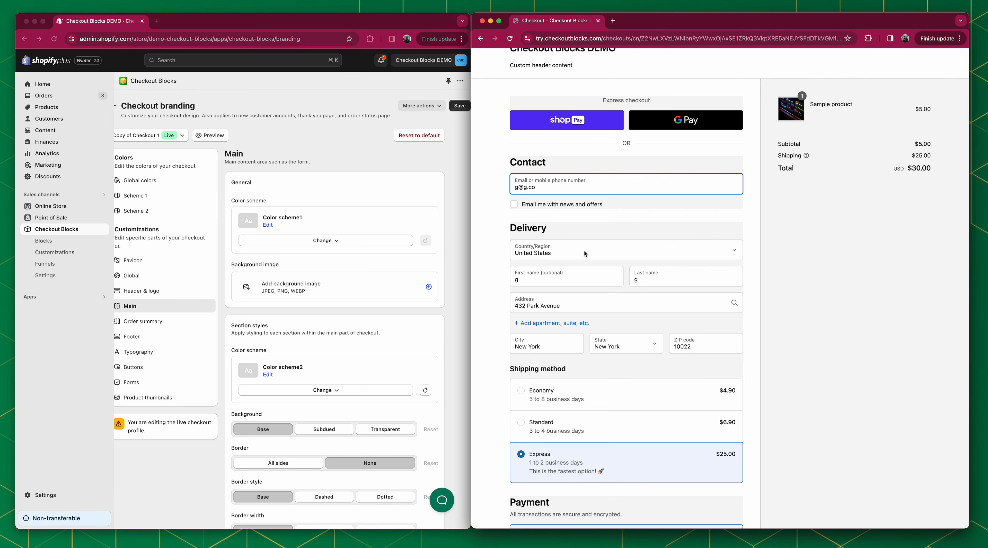
# - Set the padding of the Main area's section styles to LARGE, save the branding, and reload the checkout page
pyautogui.scroll(-3, 429, 347)
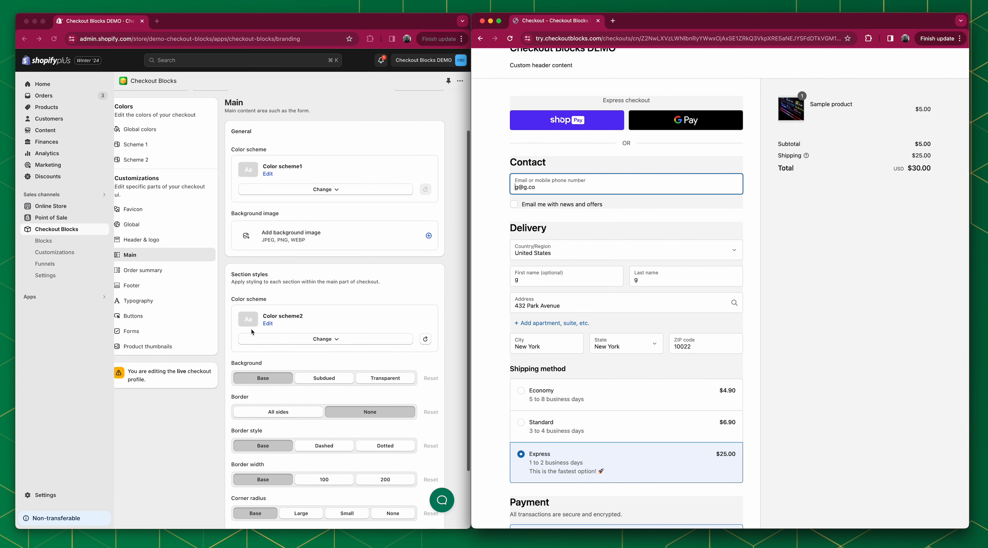
pyautogui.click(318, 299)
pyautogui.scroll(-4, 317, 299)
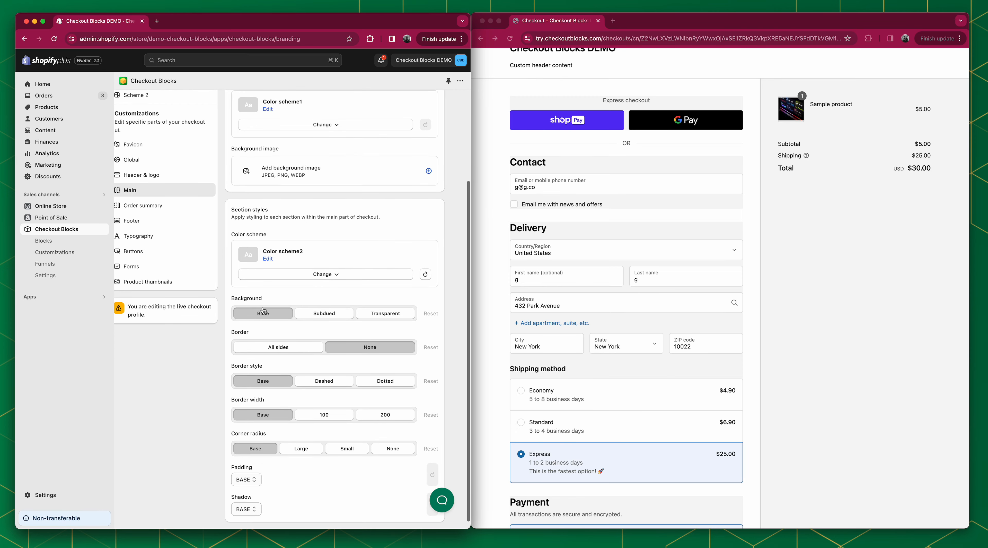
pyautogui.click(250, 479)
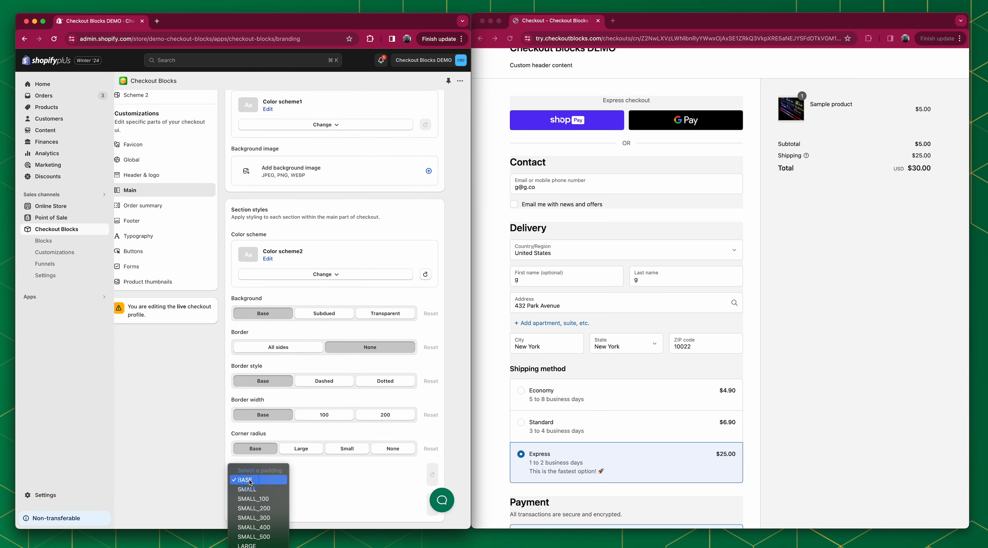
pyautogui.click(257, 545)
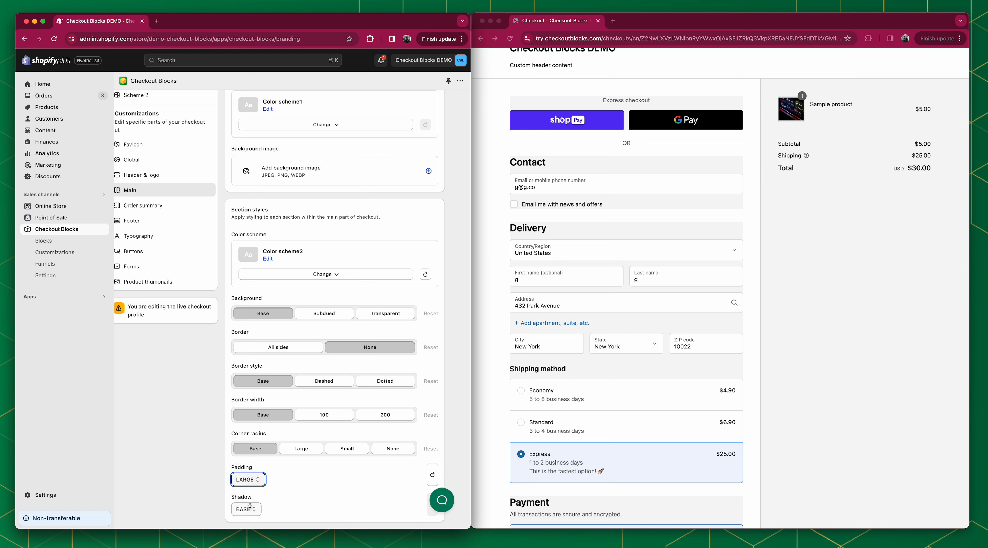
pyautogui.scroll(5, 347, 287)
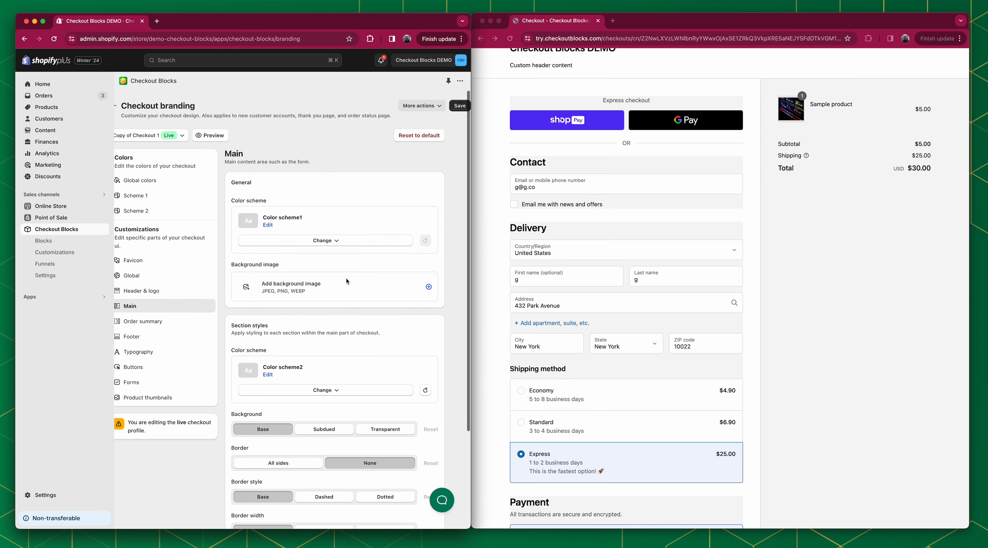
pyautogui.click(459, 106)
pyautogui.click(490, 98)
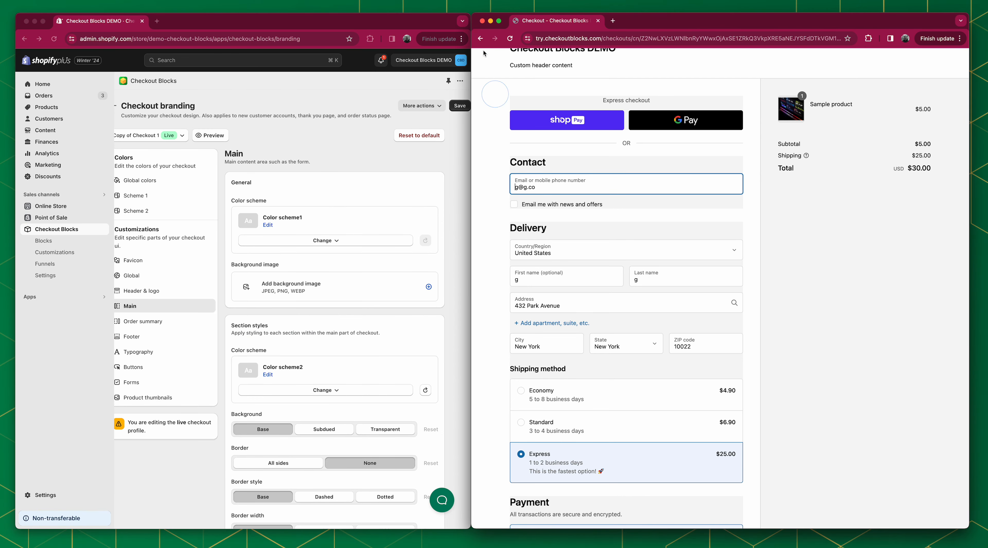
pyautogui.press('super+r')
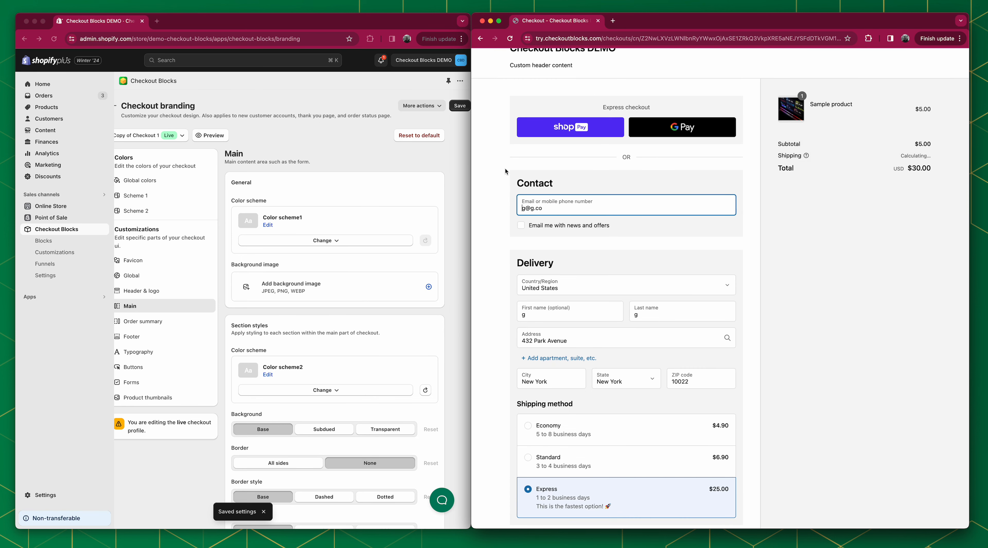
# - Set the border of the Main area's section styles to All sides and the corner radius to Small
pyautogui.scroll(-10, 582, 241)
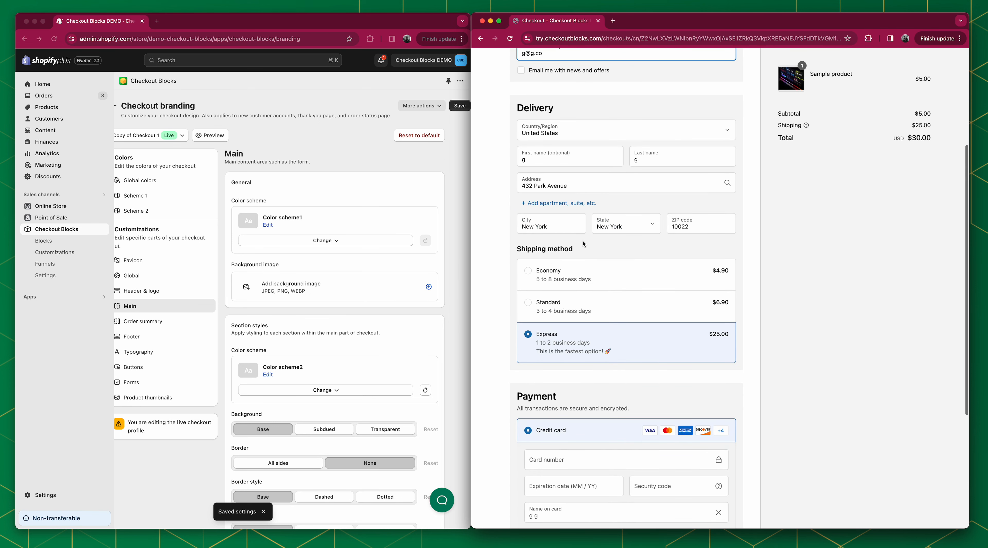
pyautogui.scroll(-1, 583, 240)
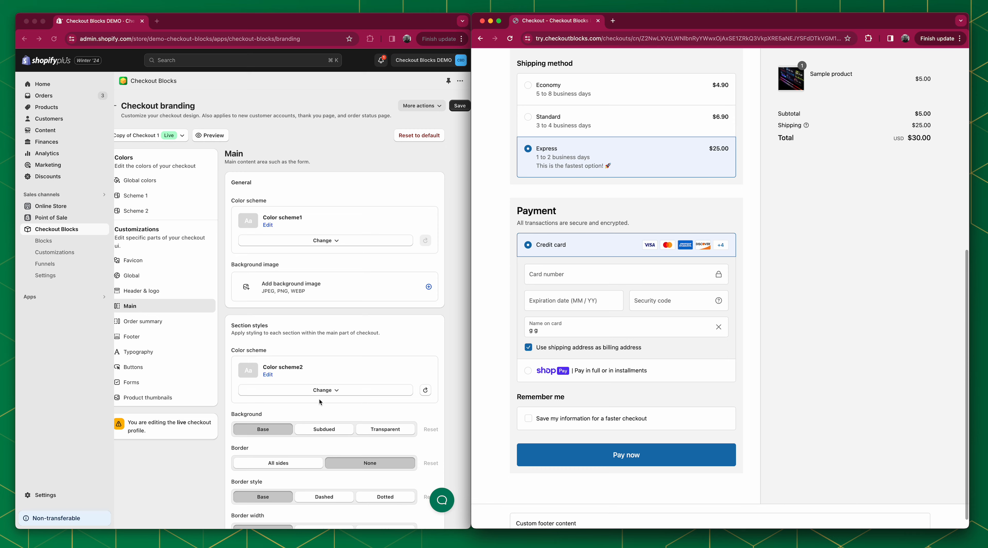
pyautogui.scroll(-3, 321, 398)
pyautogui.click(197, 380)
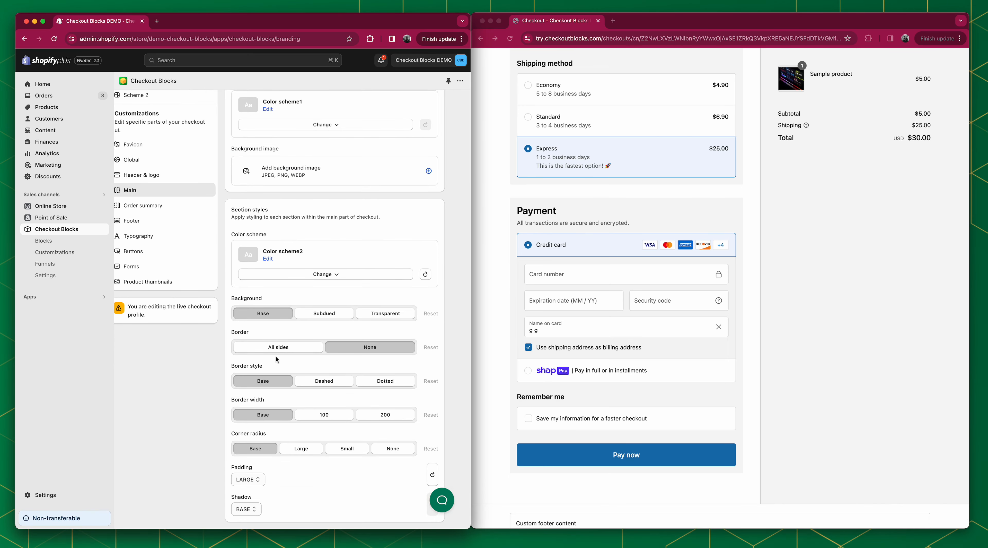
pyautogui.click(299, 350)
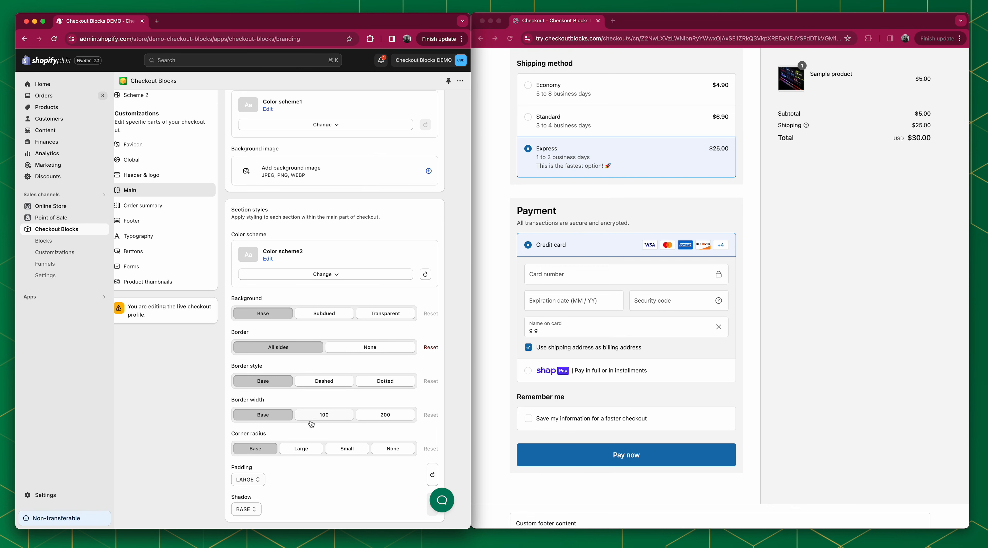
pyautogui.click(336, 449)
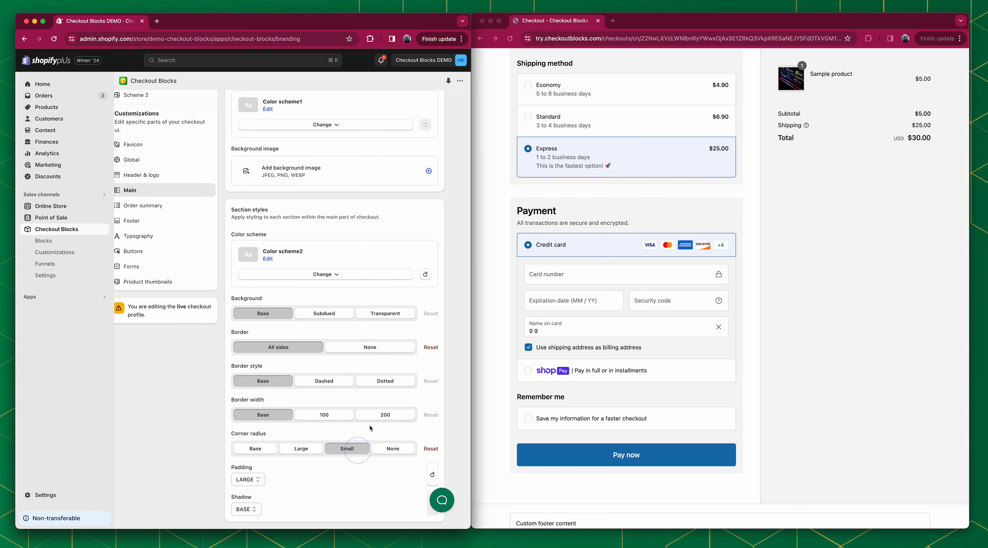
# - Save the Main border and corner changes and reload the checkout page to check its sections
pyautogui.scroll(3, 422, 268)
pyautogui.click(460, 105)
pyautogui.click(502, 113)
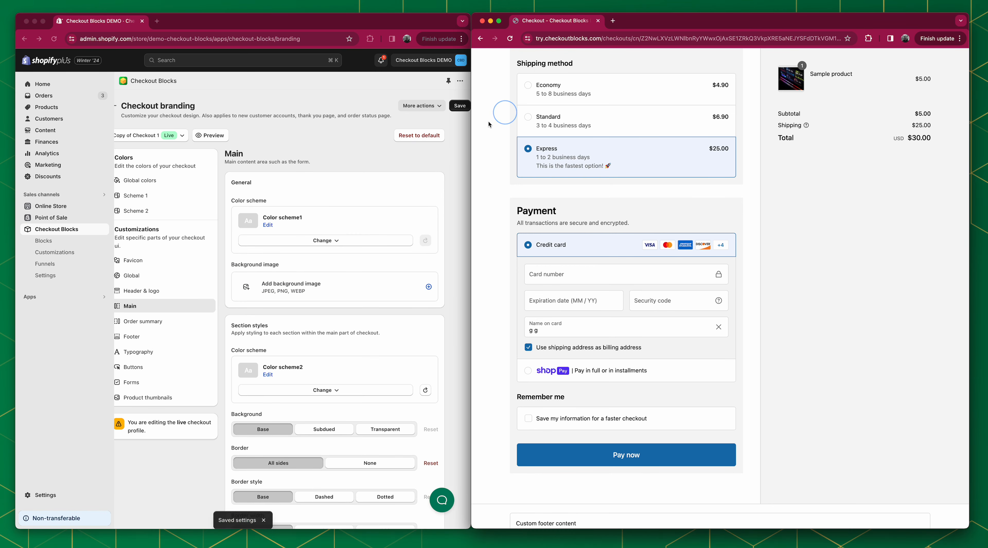
pyautogui.click(510, 38)
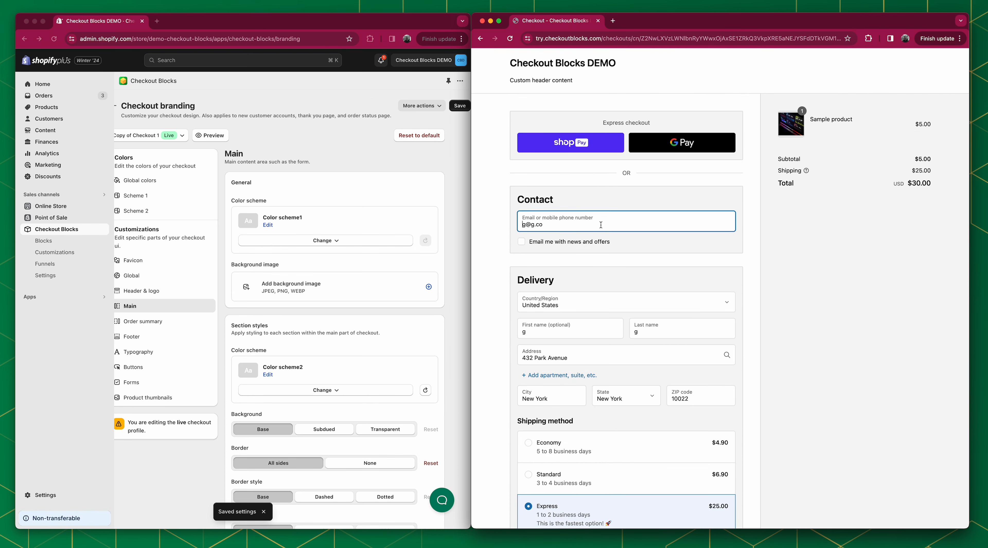
pyautogui.scroll(-10, 576, 250)
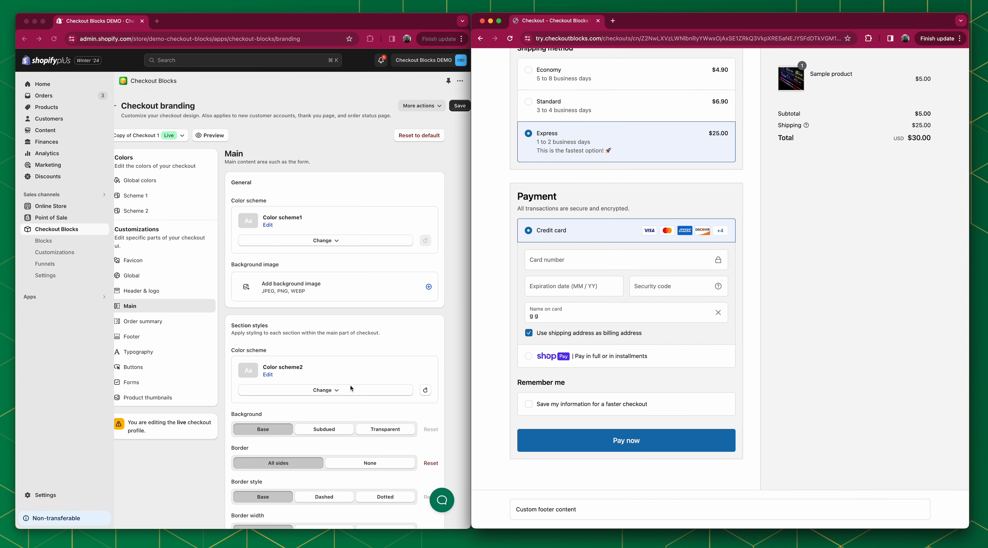
# - Assign Scheme 1 as the color scheme of the Main area's section styles, save the branding, and reload the checkout page
pyautogui.scroll(-3, 351, 384)
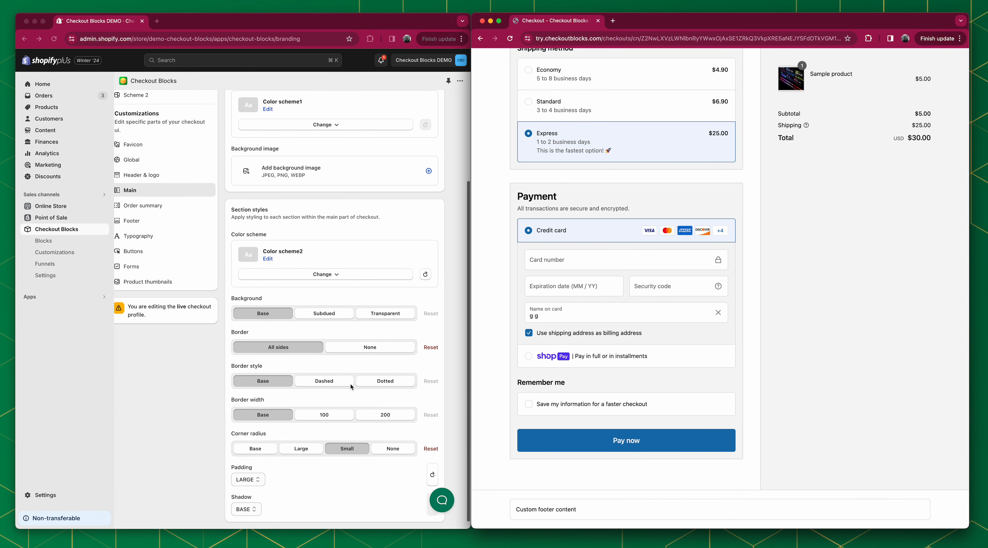
pyautogui.click(305, 280)
pyautogui.click(306, 274)
pyautogui.click(271, 297)
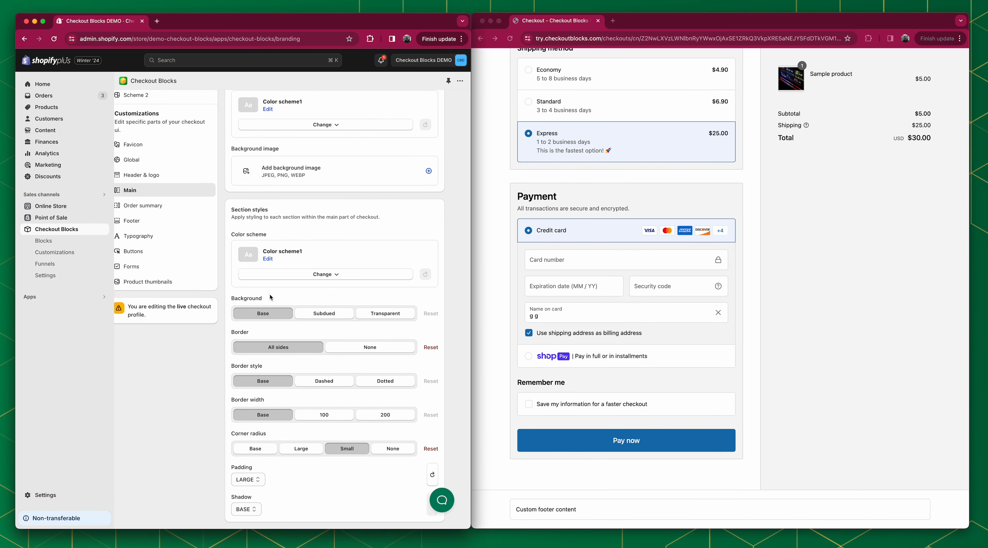
pyautogui.scroll(3, 272, 296)
pyautogui.click(496, 71)
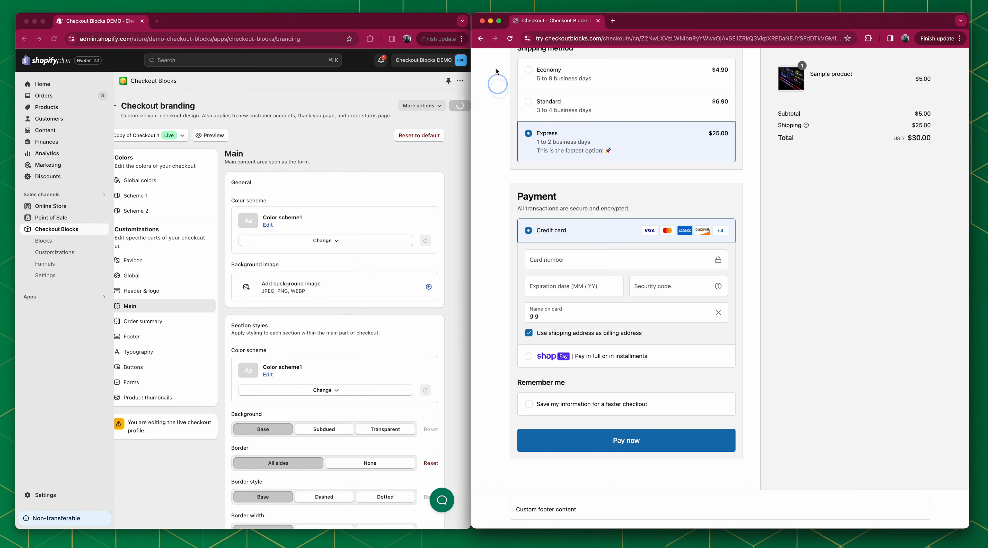
pyautogui.press('super+r')
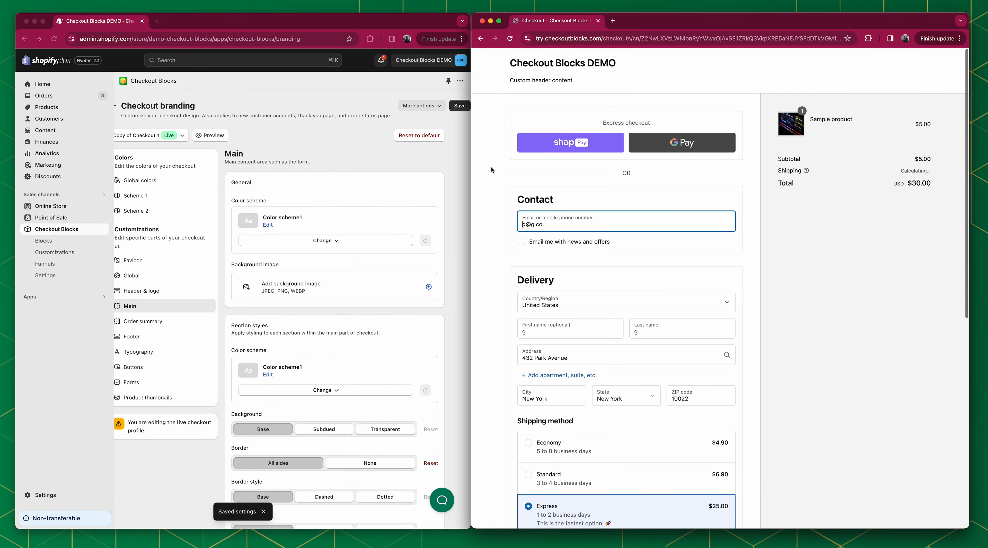
pyautogui.scroll(-10, 533, 270)
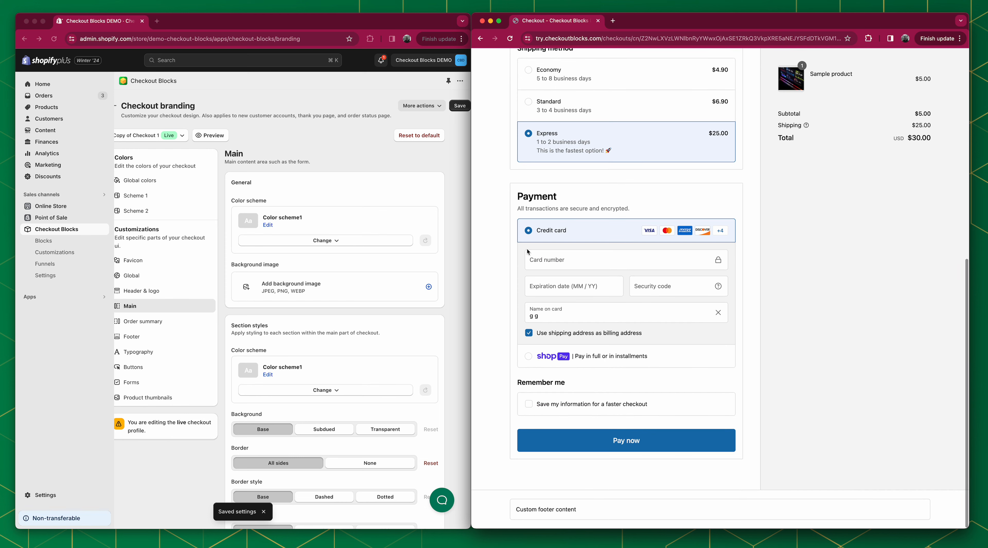
# - Set the background of the Main area's section styles to Subdued and the shadow to SMALL_100
pyautogui.click(330, 432)
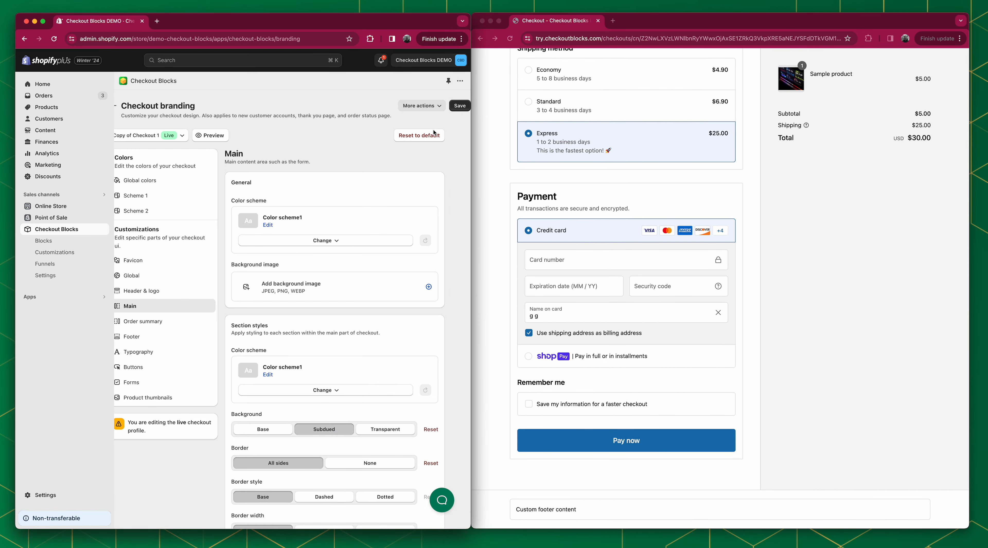
pyautogui.scroll(-3, 437, 258)
pyautogui.click(249, 509)
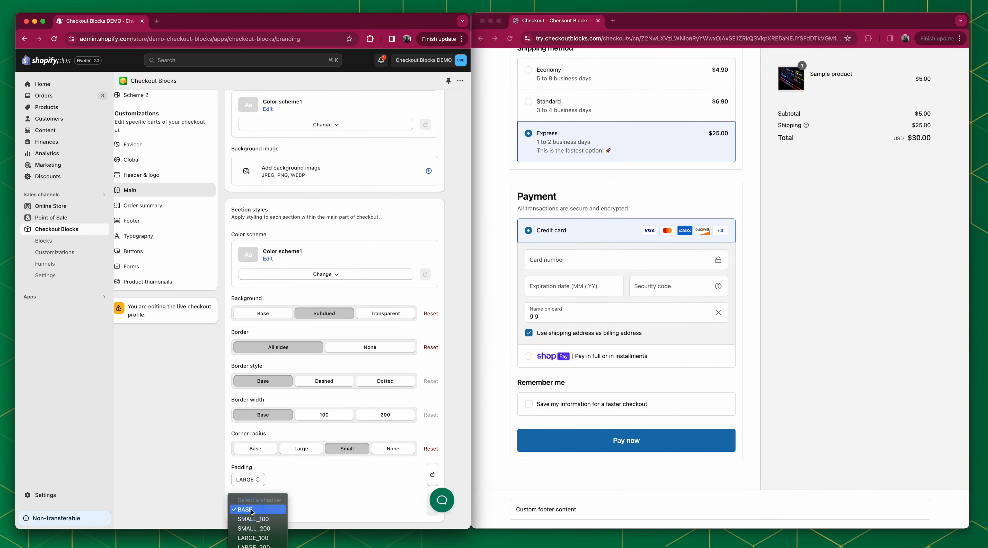
pyautogui.click(254, 519)
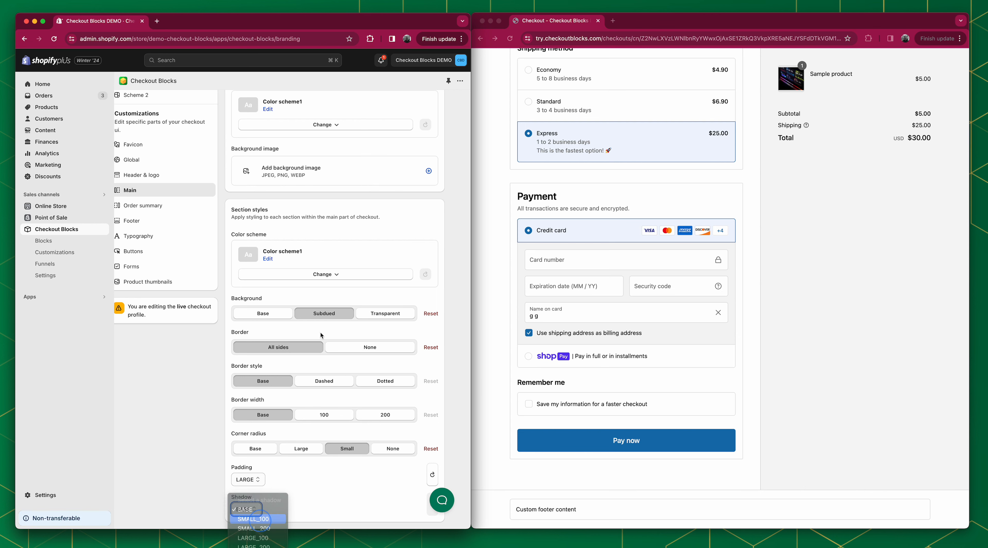
# - Save the Main background and shadow changes and reload the checkout page to check the sections
pyautogui.scroll(5, 439, 185)
pyautogui.click(460, 106)
pyautogui.click(510, 38)
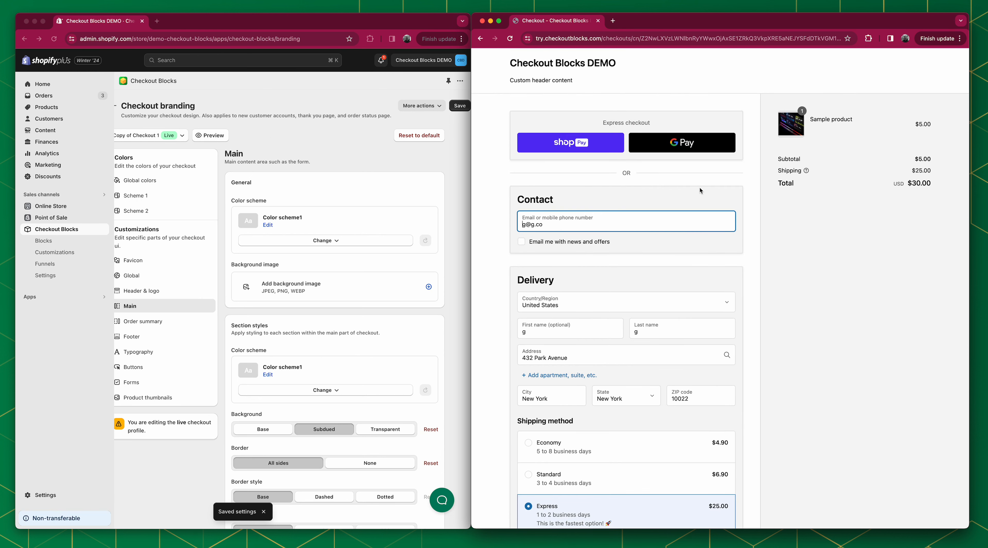
pyautogui.scroll(-9, 699, 187)
pyautogui.scroll(10, 594, 228)
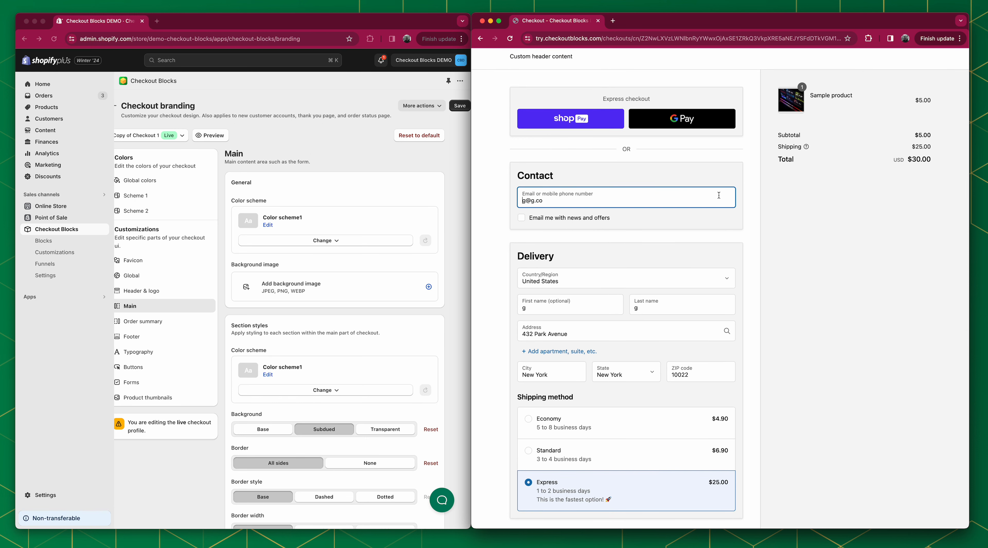
# - Open the Order summary customization and assign Scheme 1 as its general color scheme
pyautogui.click(293, 268)
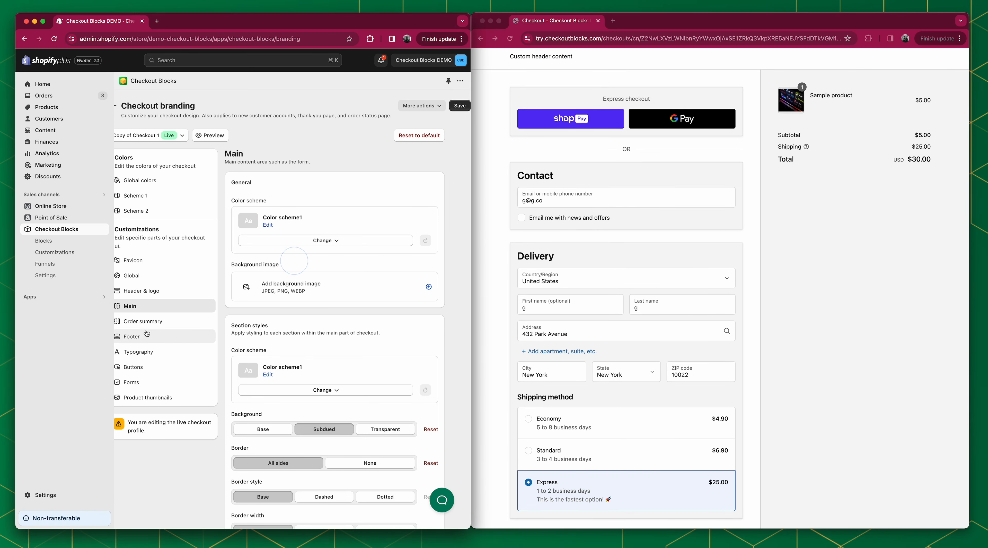
pyautogui.click(144, 321)
pyautogui.click(297, 241)
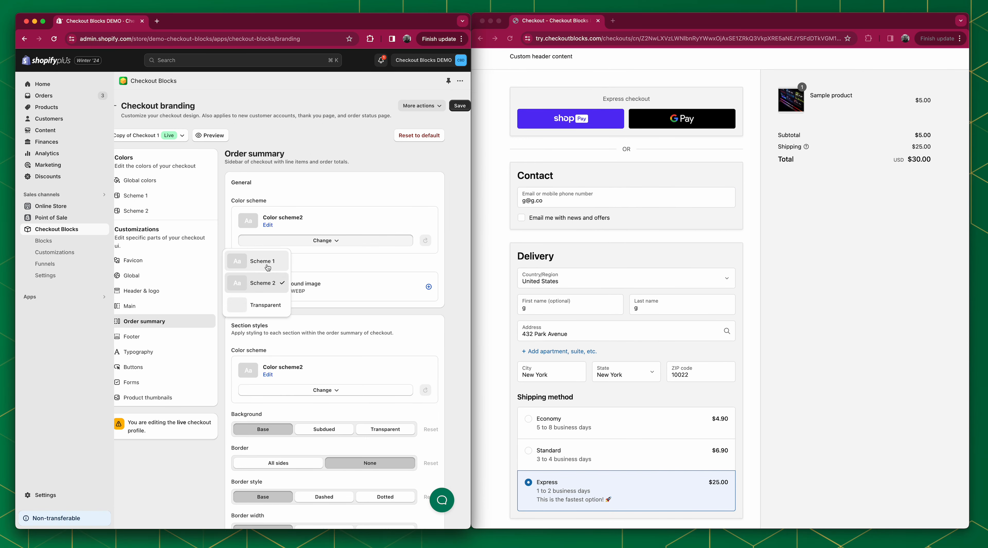
pyautogui.click(269, 258)
# - Set the Order summary's section styles to an All sides border, SMALL padding and a Small corner radius
pyautogui.scroll(-1, 293, 355)
pyautogui.scroll(-2, 293, 355)
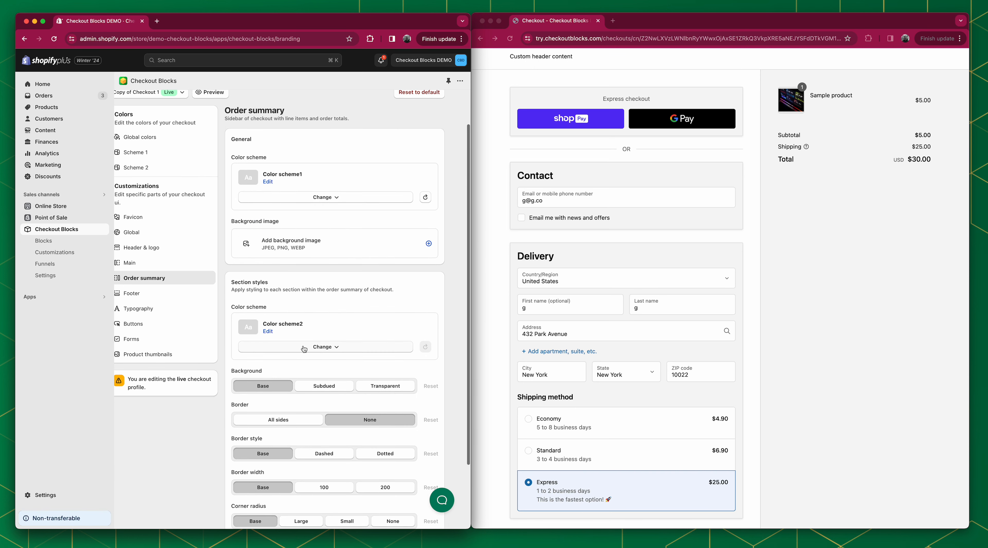
pyautogui.scroll(-4, 281, 411)
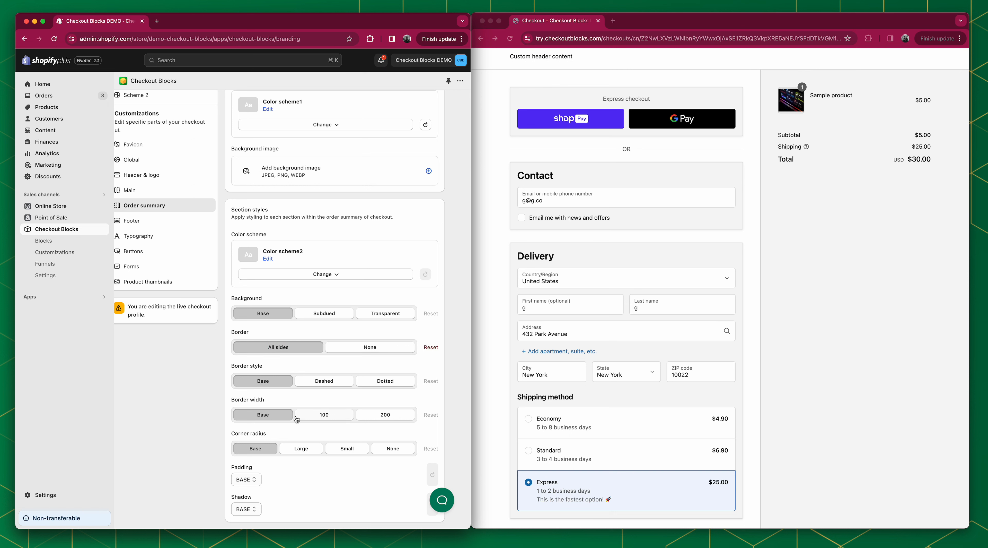
pyautogui.click(249, 484)
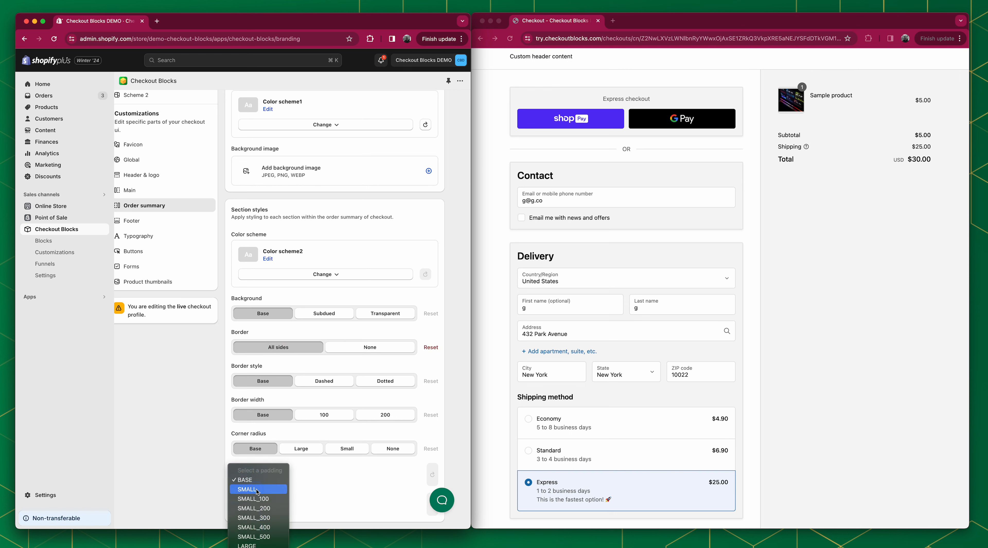
pyautogui.click(257, 490)
pyautogui.click(347, 448)
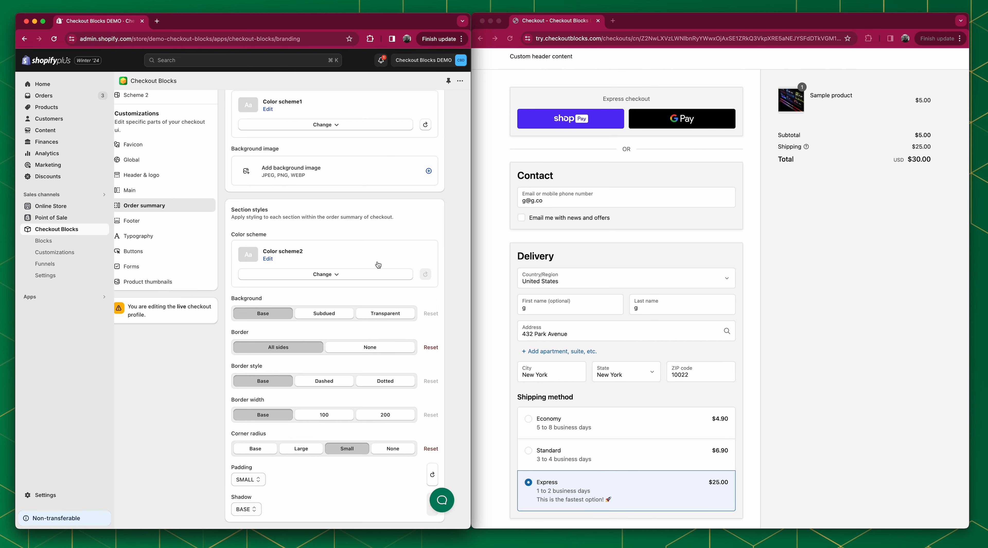
# - Save the Order summary branding and reload the checkout page to review it from the custom header content to the custom footer content
pyautogui.scroll(3, 378, 265)
pyautogui.click(460, 106)
pyautogui.click(494, 128)
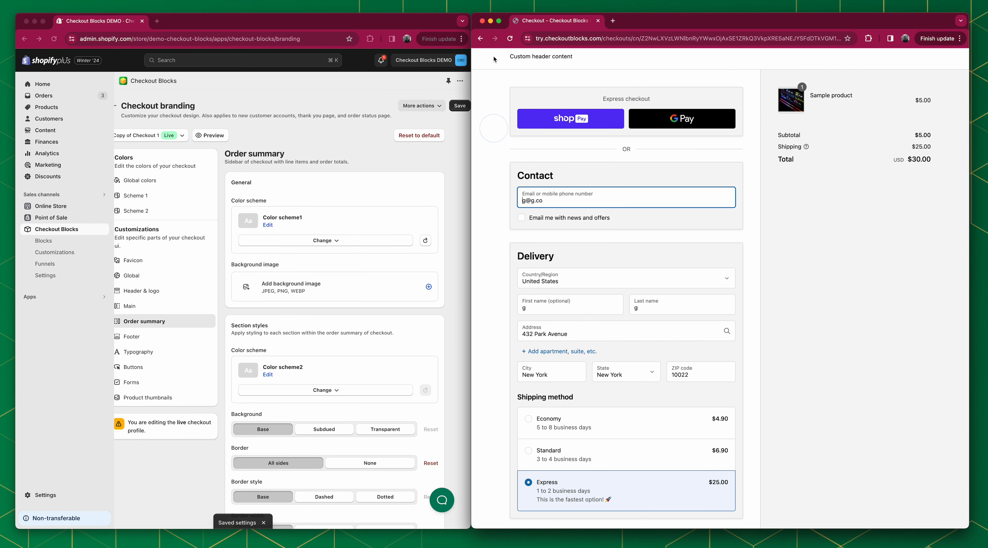
pyautogui.click(510, 38)
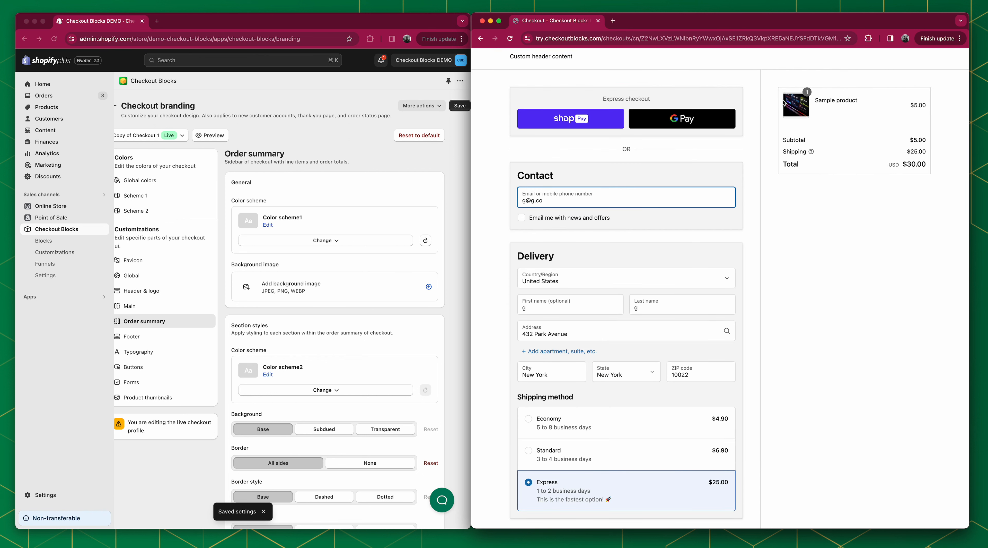
pyautogui.scroll(-2, 307, 302)
pyautogui.click(309, 303)
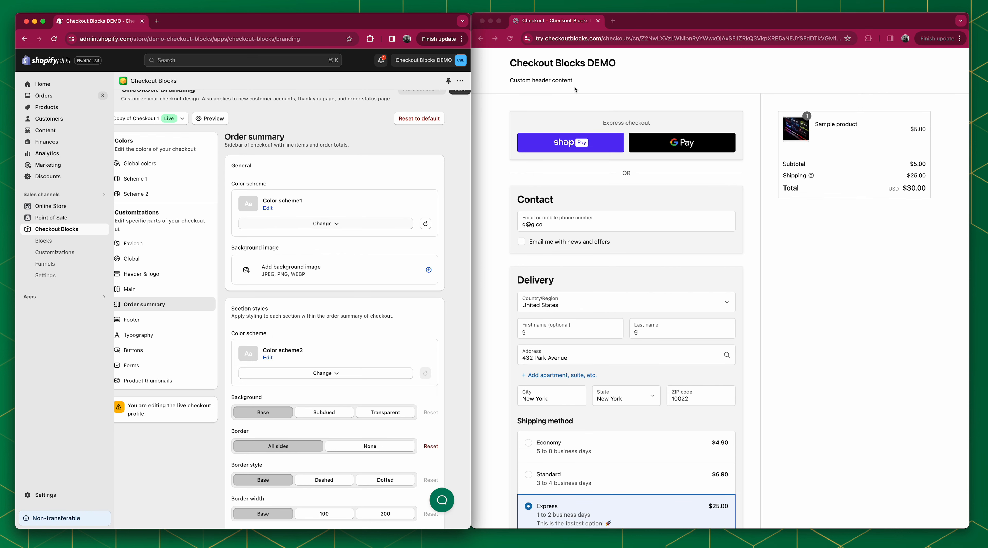
pyautogui.scroll(-10, 578, 162)
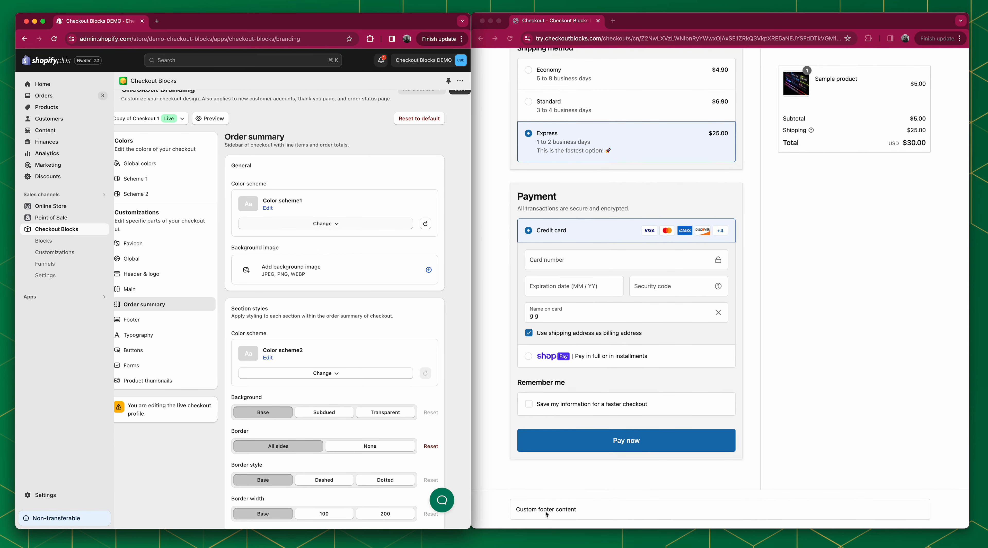
pyautogui.scroll(10, 724, 459)
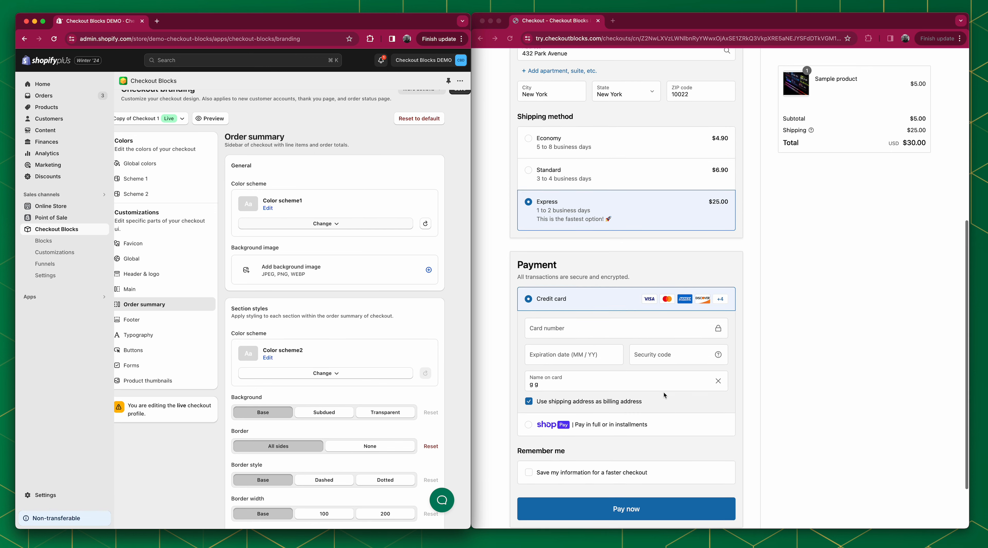